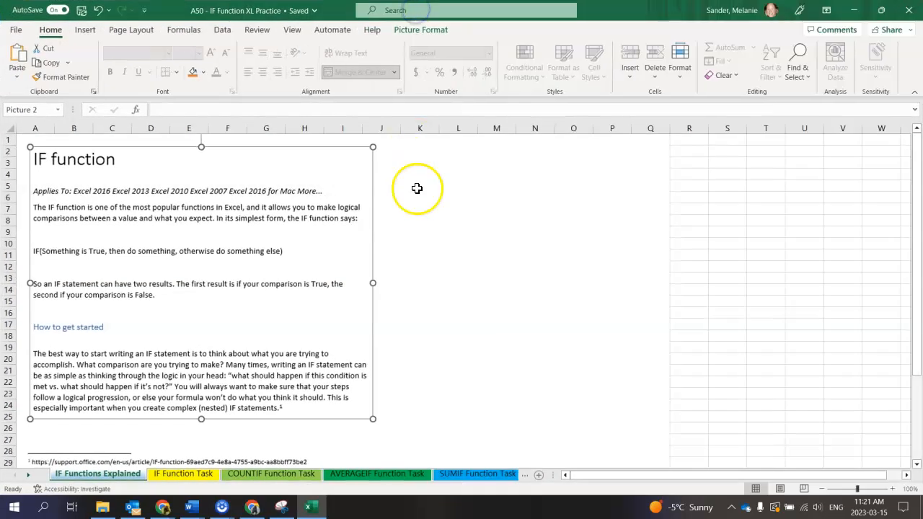
Look through the IF Functions Explained sheet and the IF, COUNTIF, AVERAGEIF and SUMIF task sheets
{"action": "scroll", "coordinate": [298, 371], "scroll_direction": "down", "scroll_amount": 4}
{"action": "scroll", "coordinate": [299, 371], "scroll_direction": "up", "scroll_amount": 4}
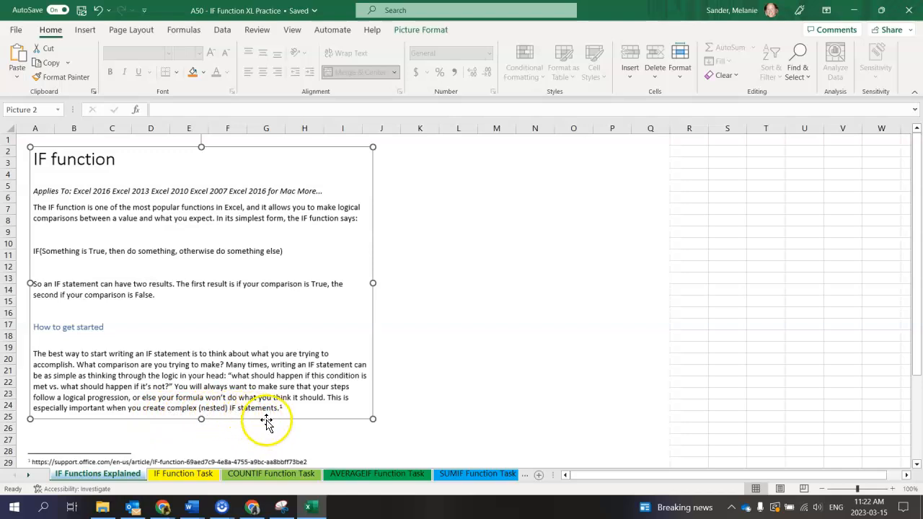
{"action": "left_click", "coordinate": [173, 476]}
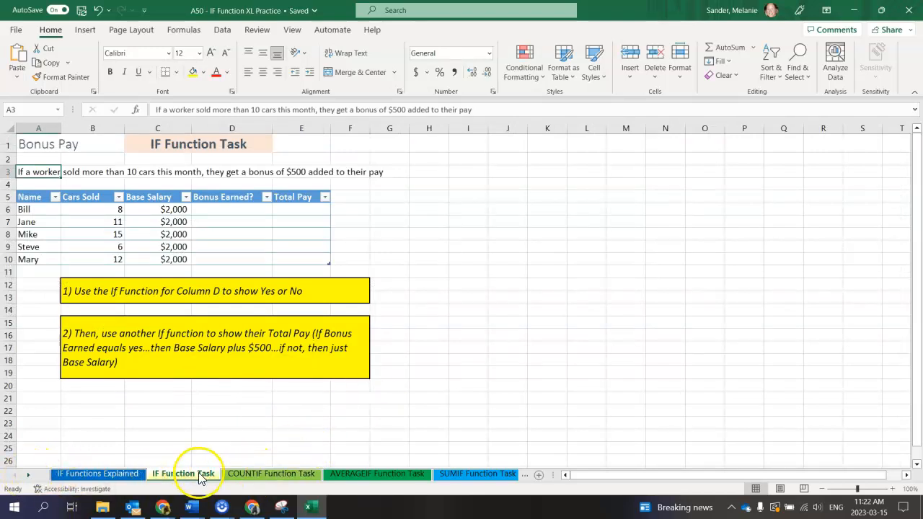
{"action": "left_click", "coordinate": [244, 476]}
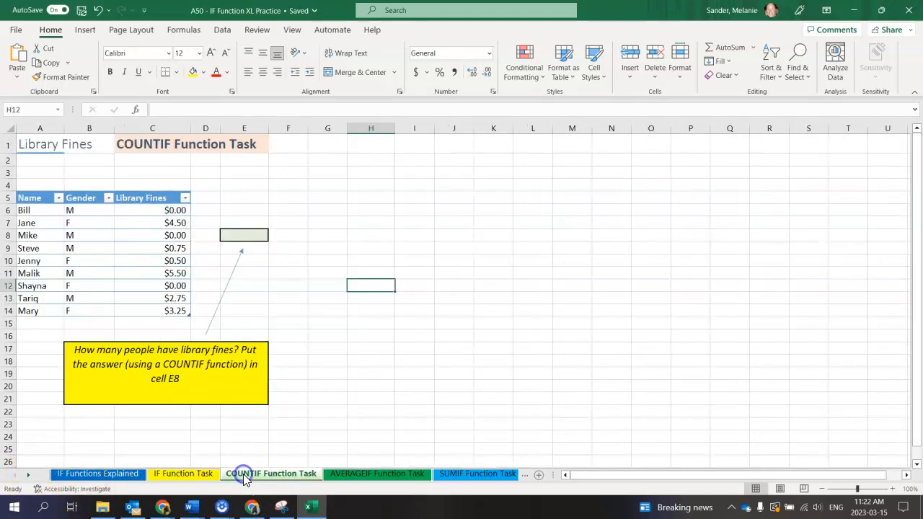
{"action": "left_click", "coordinate": [348, 474]}
{"action": "left_click", "coordinate": [455, 478]}
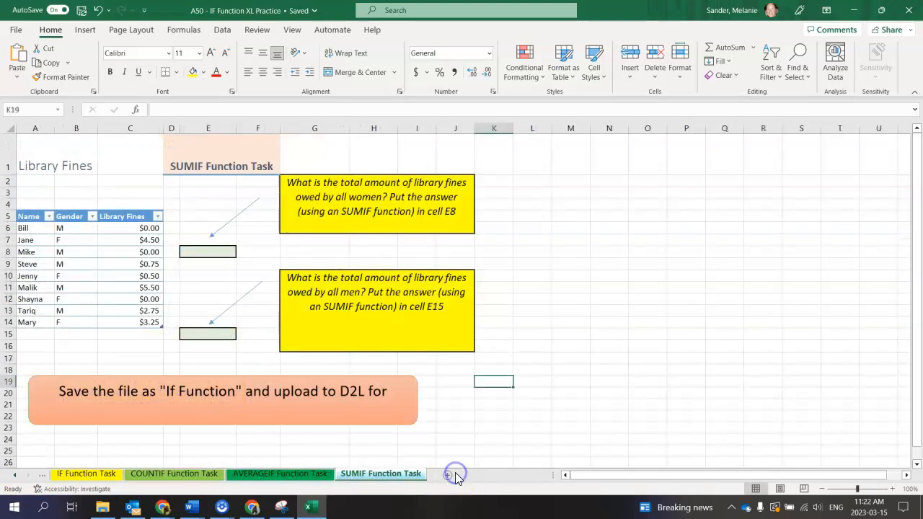
{"action": "left_click", "coordinate": [15, 477]}
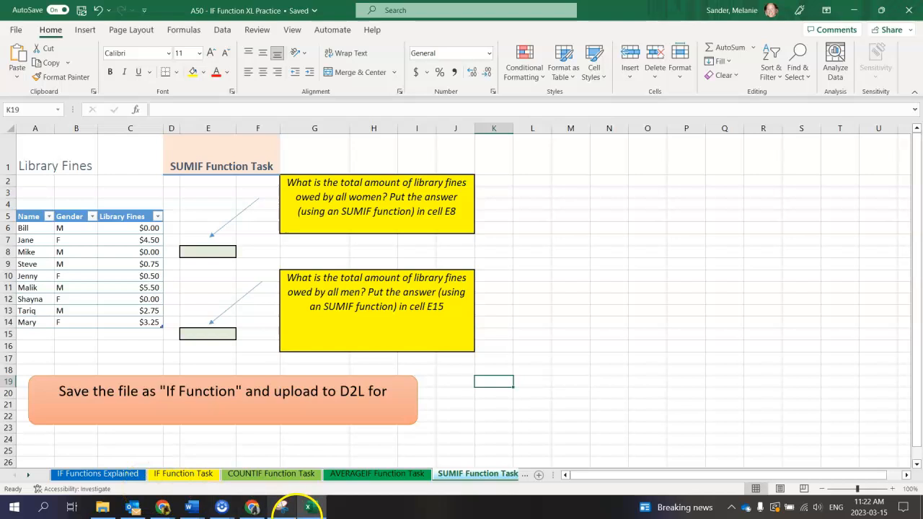
{"action": "left_click", "coordinate": [454, 477]}
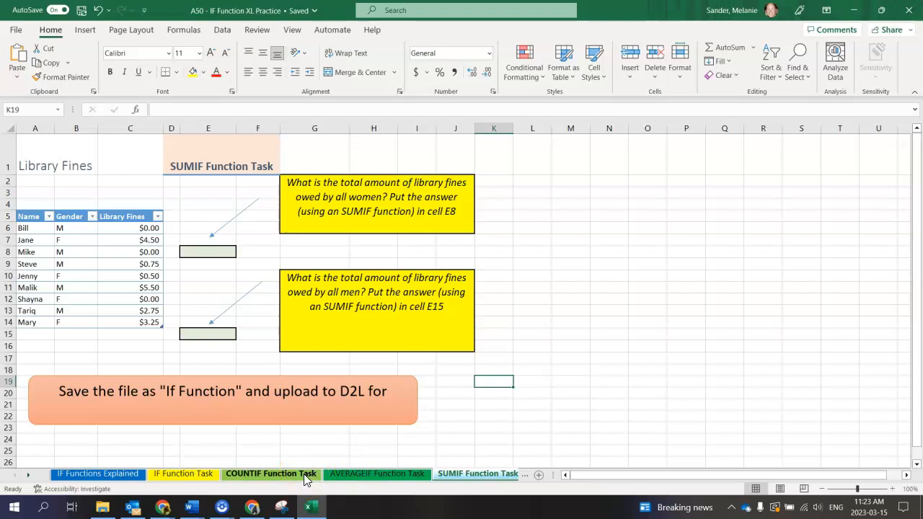
Insert an IF function in cell D6, the first Bonus Earned? cell on the IF Function Task sheet
{"action": "left_click", "coordinate": [202, 474]}
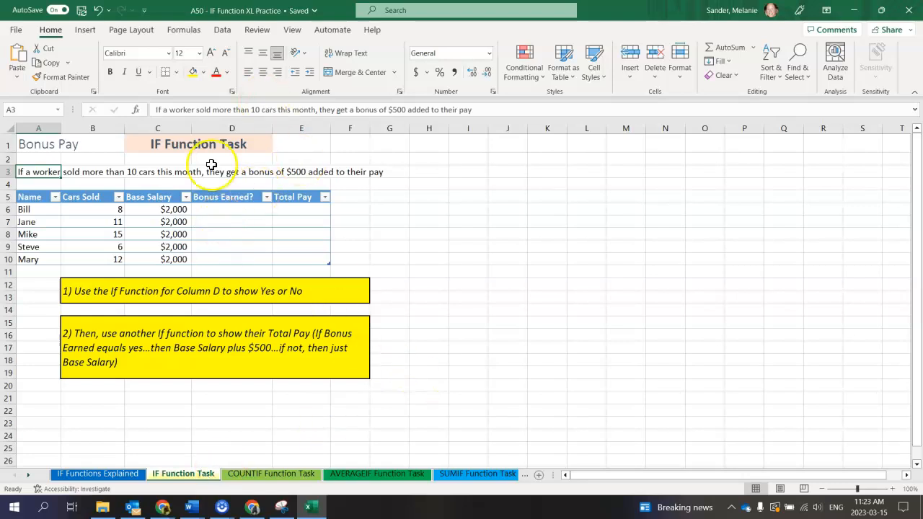
{"action": "left_click", "coordinate": [229, 128]}
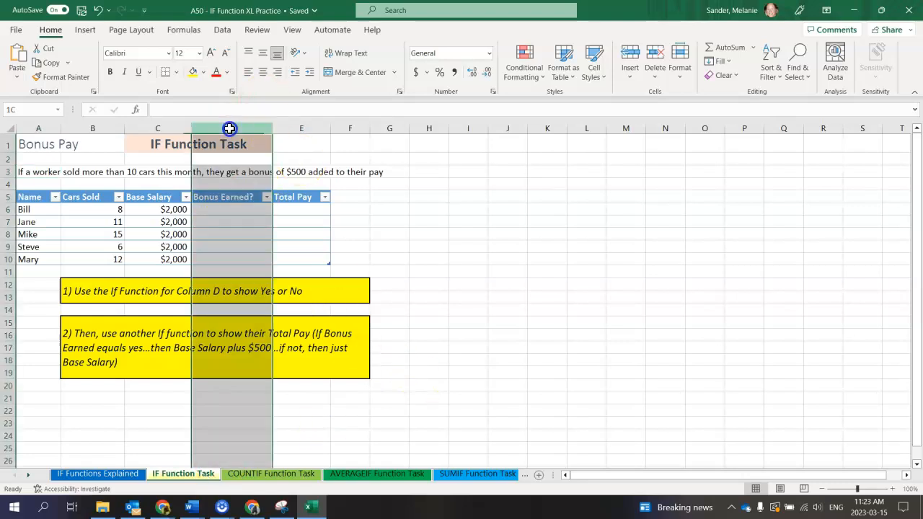
{"action": "left_click", "coordinate": [221, 214]}
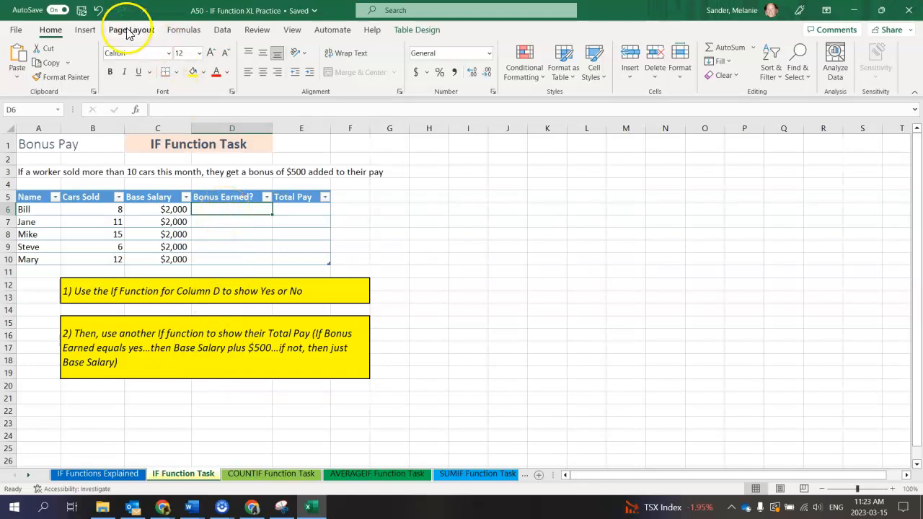
{"action": "left_click", "coordinate": [183, 31]}
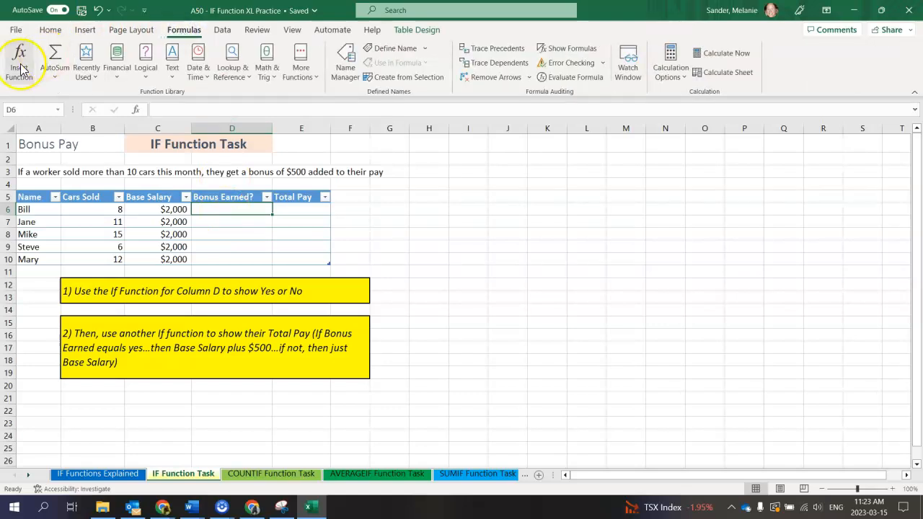
{"action": "left_click", "coordinate": [21, 66]}
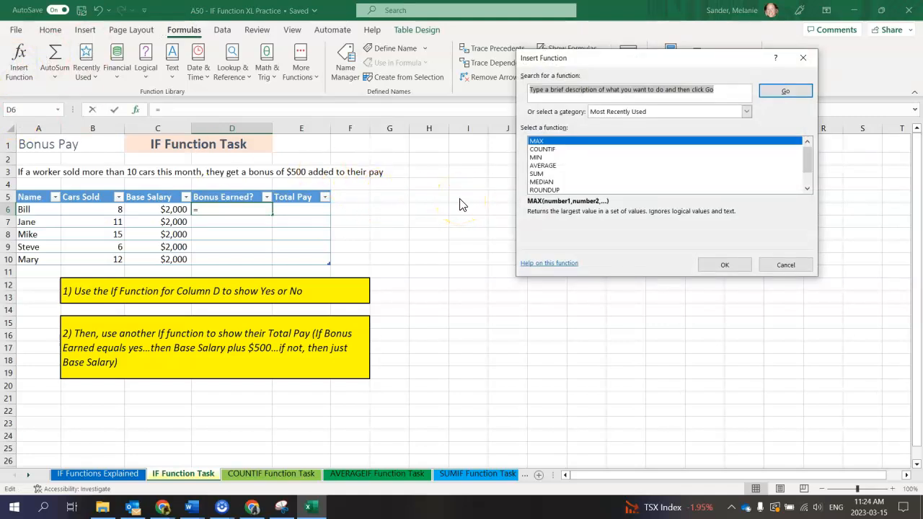
{"action": "type", "text": "if"}
{"action": "key", "text": "Return"}
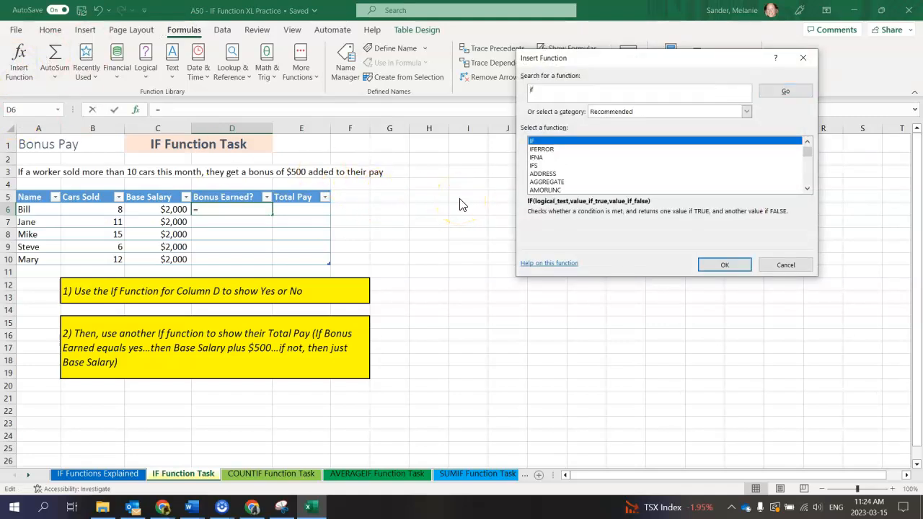
{"action": "left_click", "coordinate": [723, 265]}
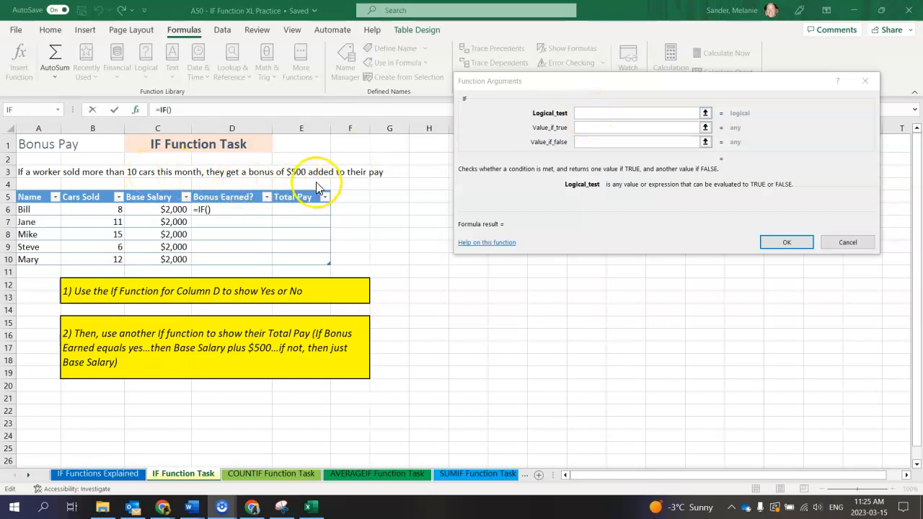
Set the IF function's logical test to whether the row's Cars Sold value is >10
{"action": "left_click", "coordinate": [596, 112]}
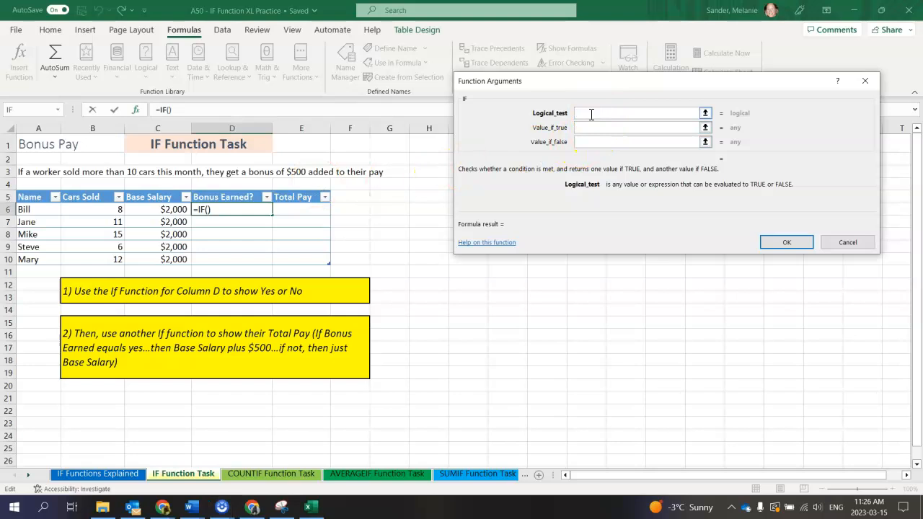
{"action": "left_click", "coordinate": [90, 209]}
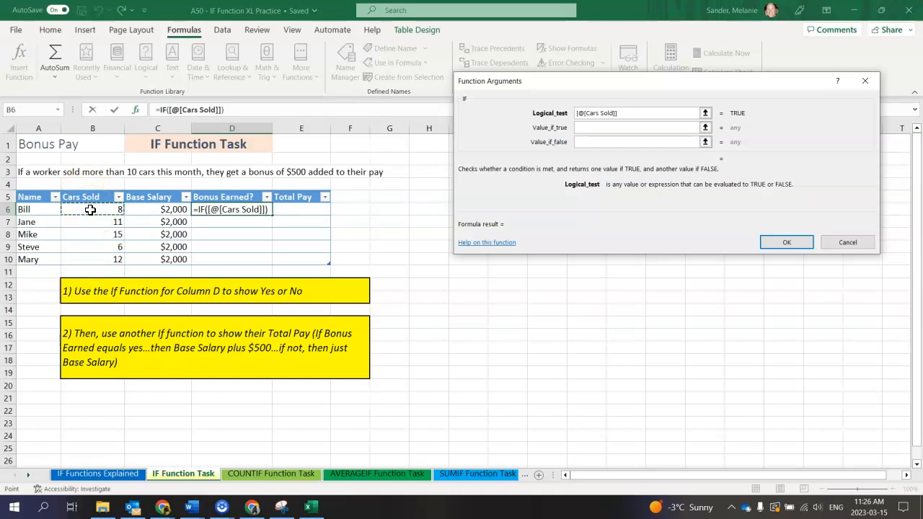
{"action": "type", "text": "."}
{"action": "key", "text": "BackSpace"}
{"action": "type", "text": ">10"}
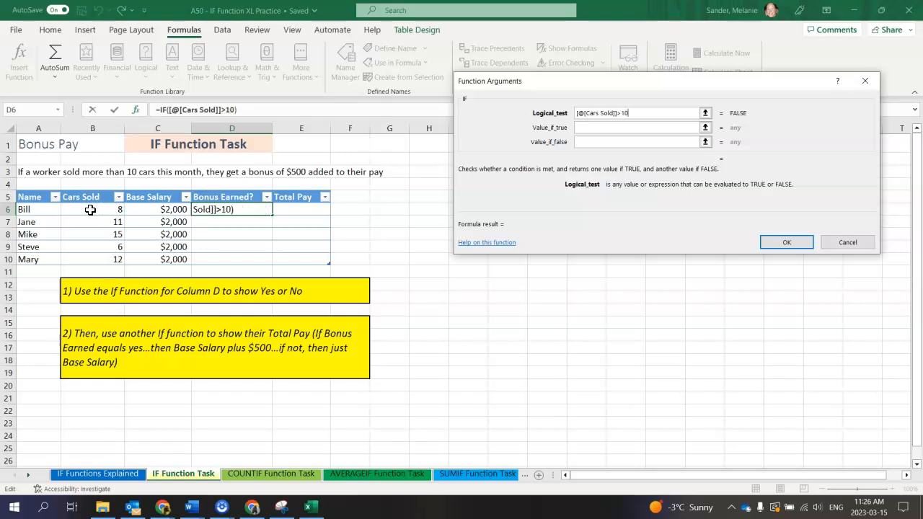
Make the function return "Yes" if true and "No" if false, and complete the Bonus Earned? formula
{"action": "left_click", "coordinate": [597, 127]}
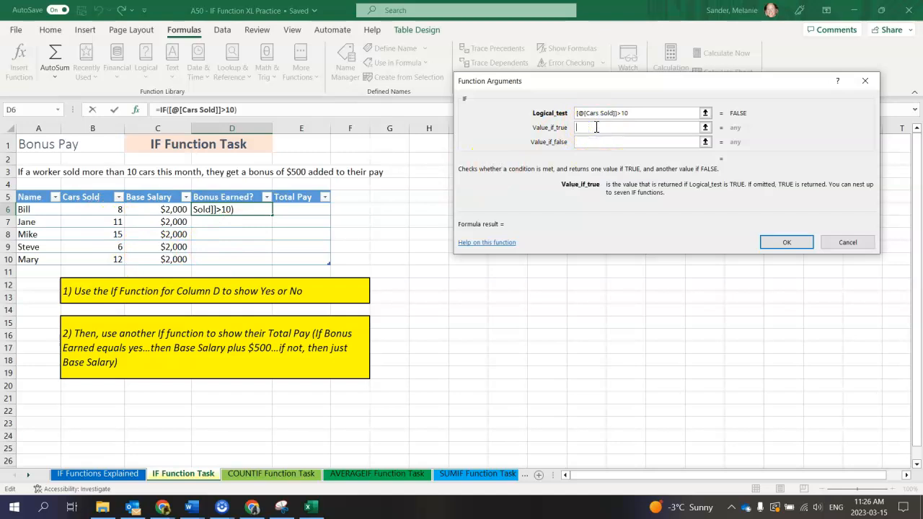
{"action": "left_click", "coordinate": [593, 141]}
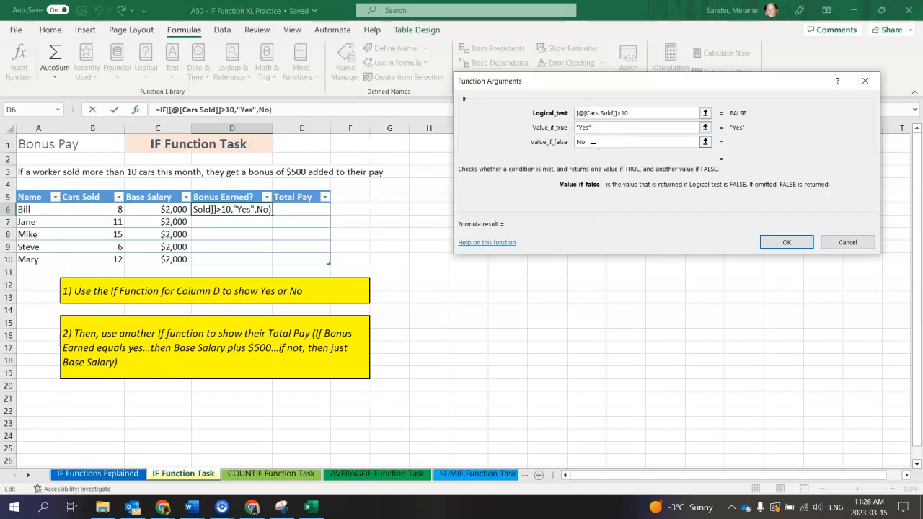
{"action": "left_click", "coordinate": [779, 243]}
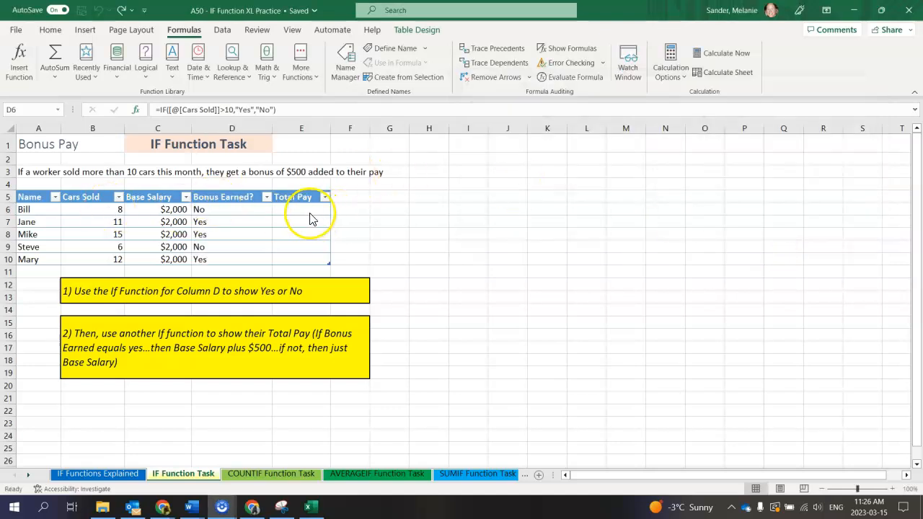
Check the Bonus Earned? results against the Cars Sold figures of the individual workers
{"action": "left_click", "coordinate": [232, 213]}
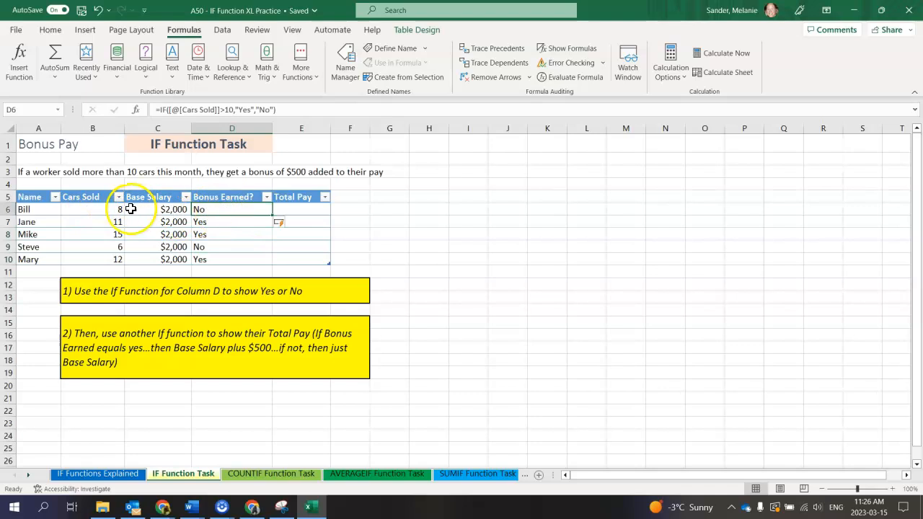
{"action": "left_click", "coordinate": [106, 211]}
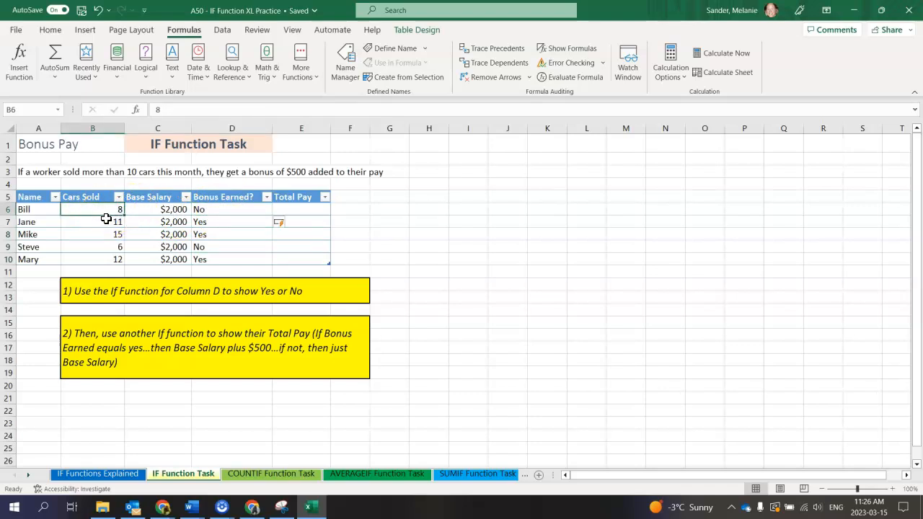
{"action": "left_click", "coordinate": [106, 221]}
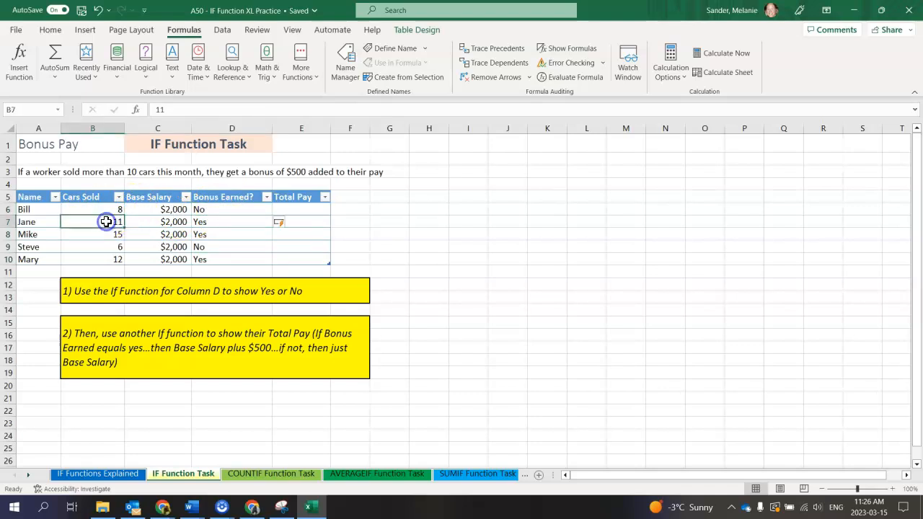
{"action": "left_click", "coordinate": [106, 233]}
{"action": "left_click", "coordinate": [106, 259]}
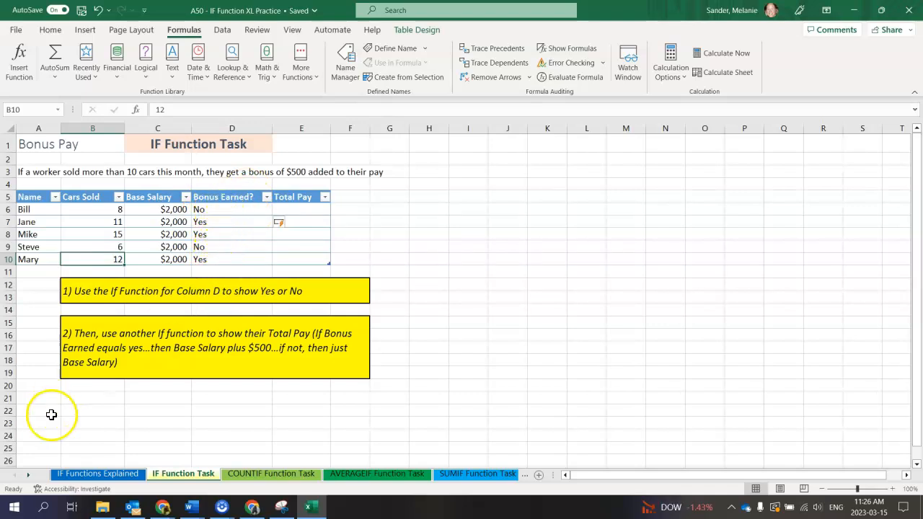
Insert an IF function in cell E6, the first Total Pay cell
{"action": "left_click", "coordinate": [310, 209]}
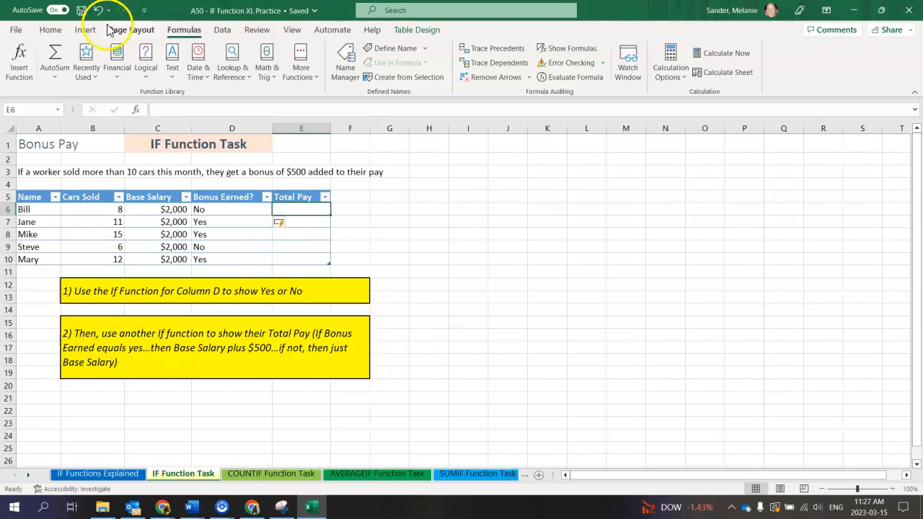
{"action": "left_click", "coordinate": [19, 62]}
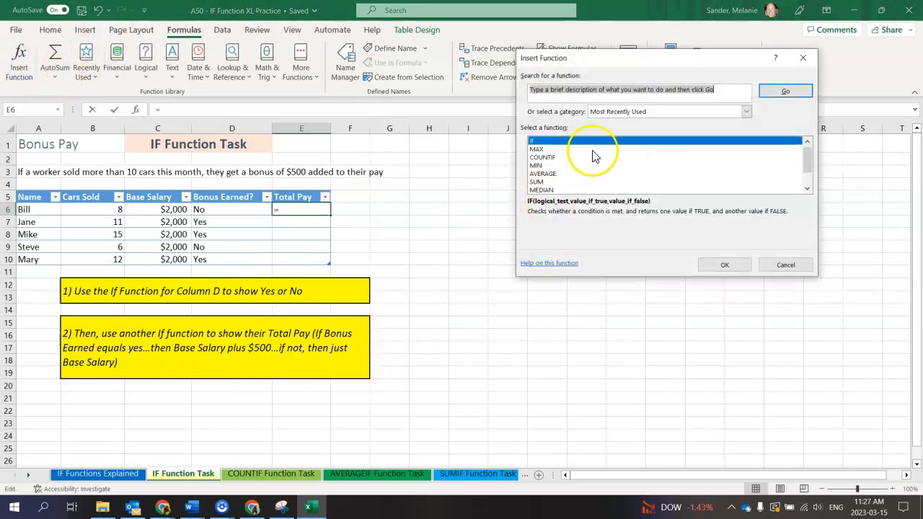
{"action": "left_click", "coordinate": [724, 265]}
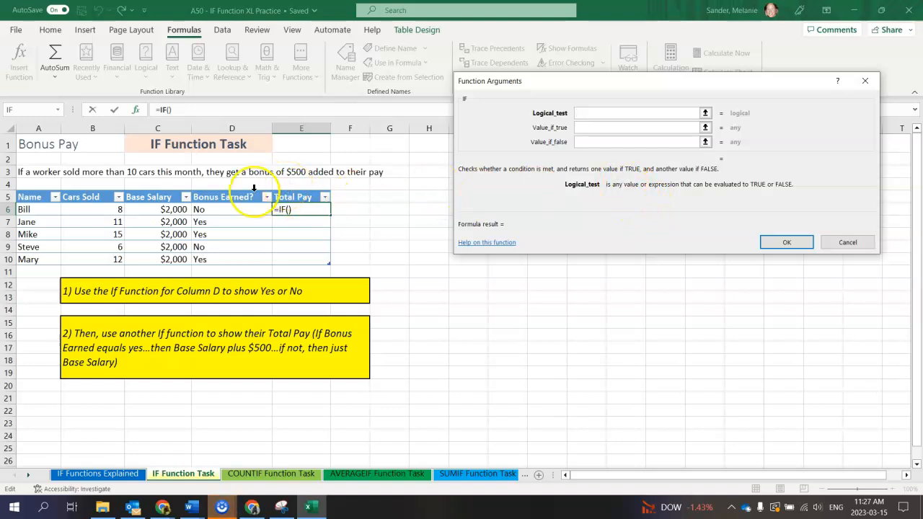
{"action": "left_click", "coordinate": [236, 209]}
{"action": "type", "text": "=yes"}
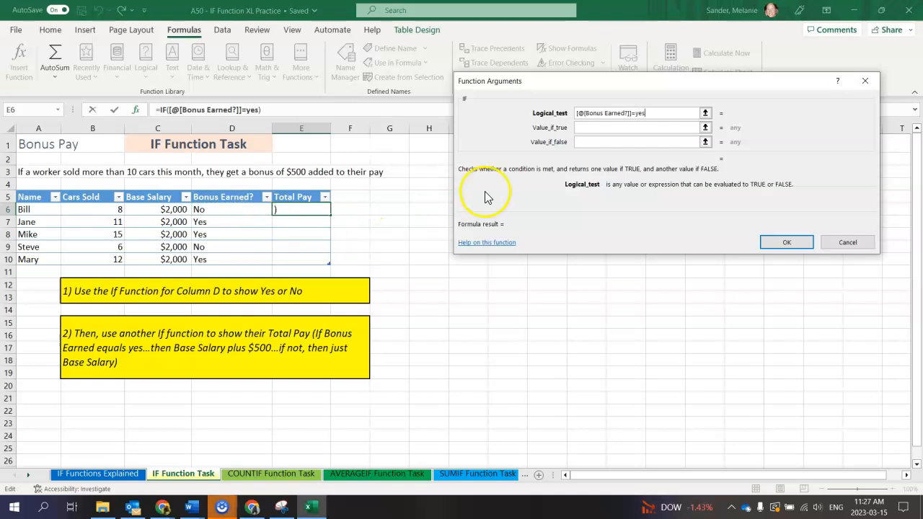
{"action": "left_click", "coordinate": [591, 132]}
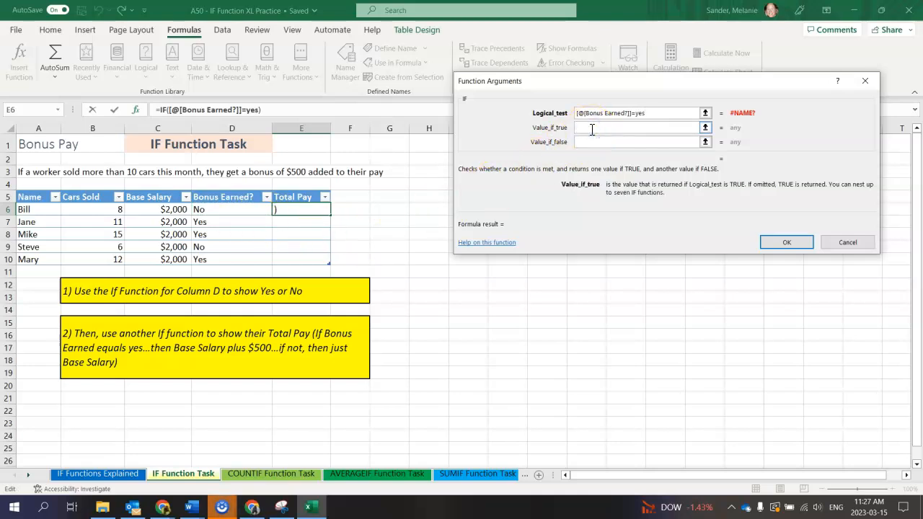
{"action": "left_click", "coordinate": [650, 115]}
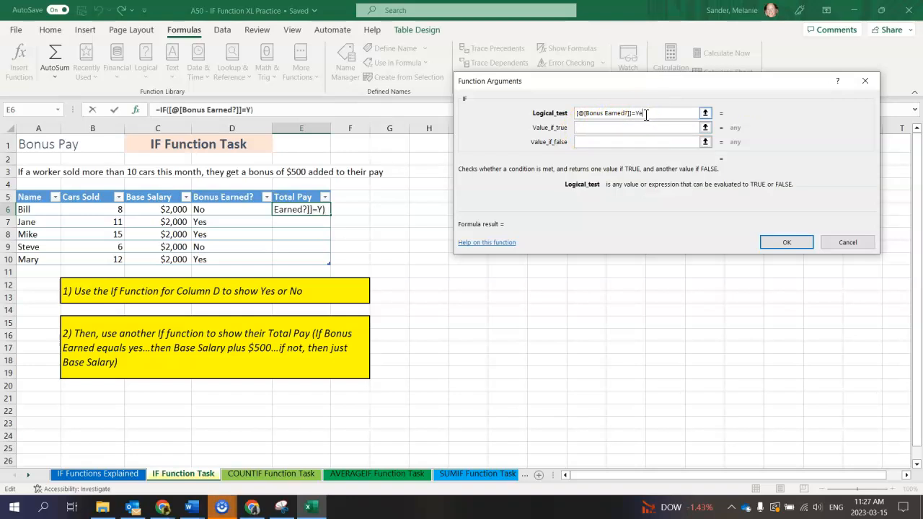
{"action": "left_click", "coordinate": [587, 128]}
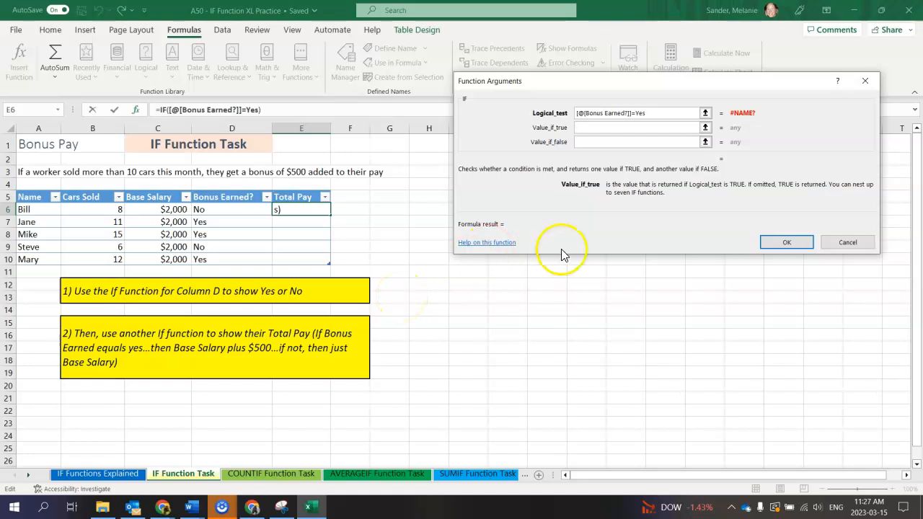
{"action": "left_click", "coordinate": [657, 114]}
{"action": "key", "text": "BackSpace"}
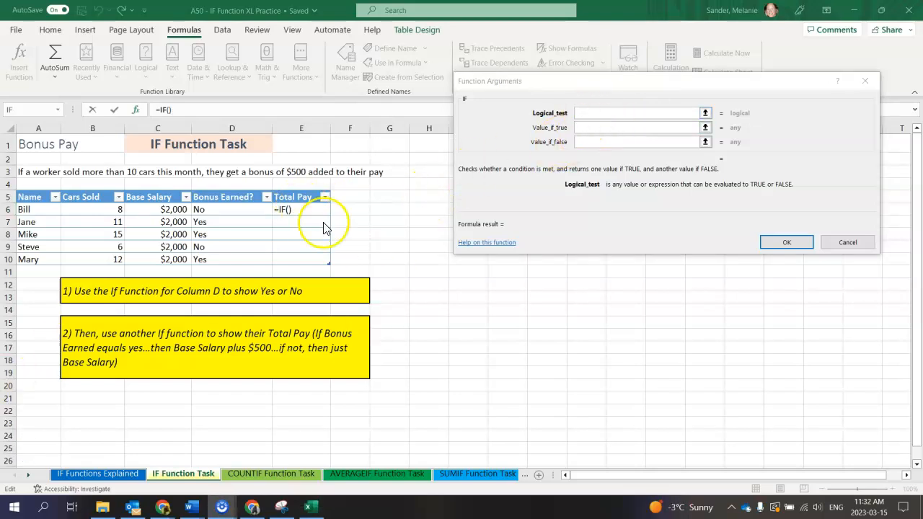
Set the Total Pay function's logical test to the row's Bonus Earned? value equals "yes", with yes in quotation marks
{"action": "left_click", "coordinate": [242, 209]}
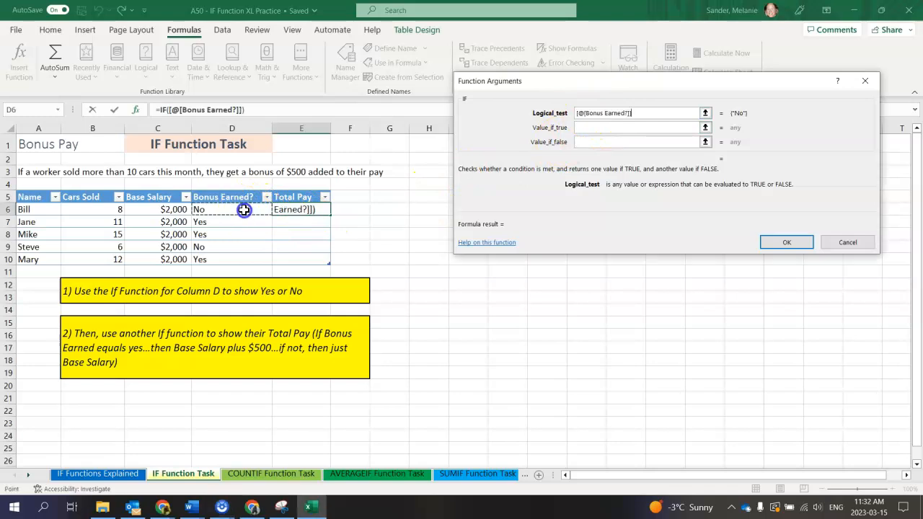
{"action": "type", "text": "=yes"}
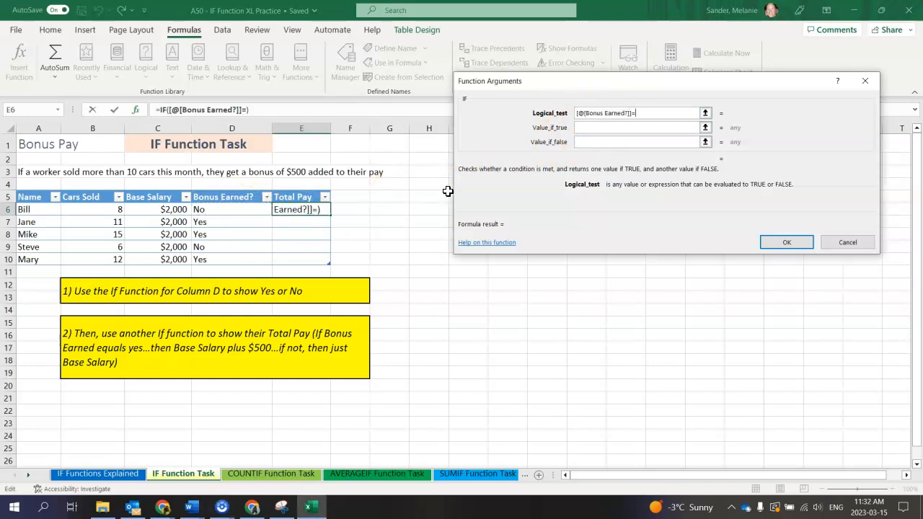
{"action": "left_click", "coordinate": [595, 127]}
{"action": "left_click", "coordinate": [637, 112]}
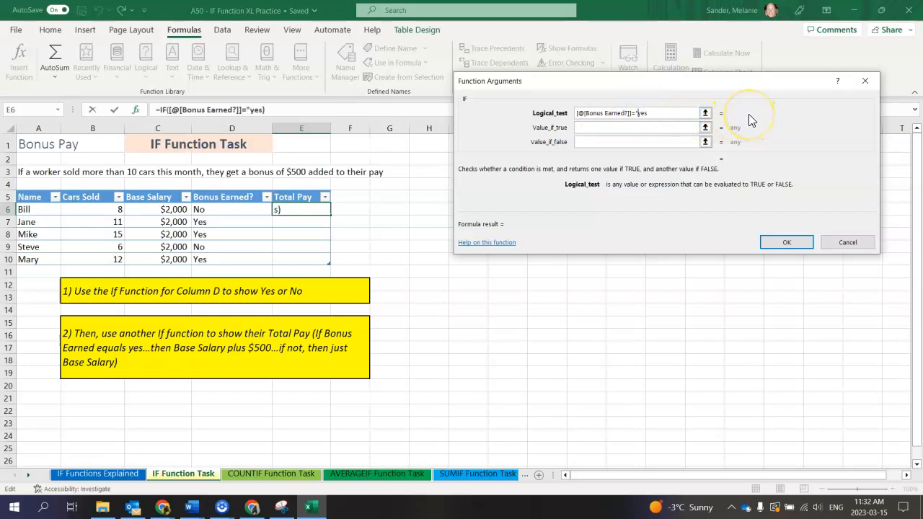
{"action": "left_click", "coordinate": [667, 113]}
{"action": "left_click", "coordinate": [641, 128]}
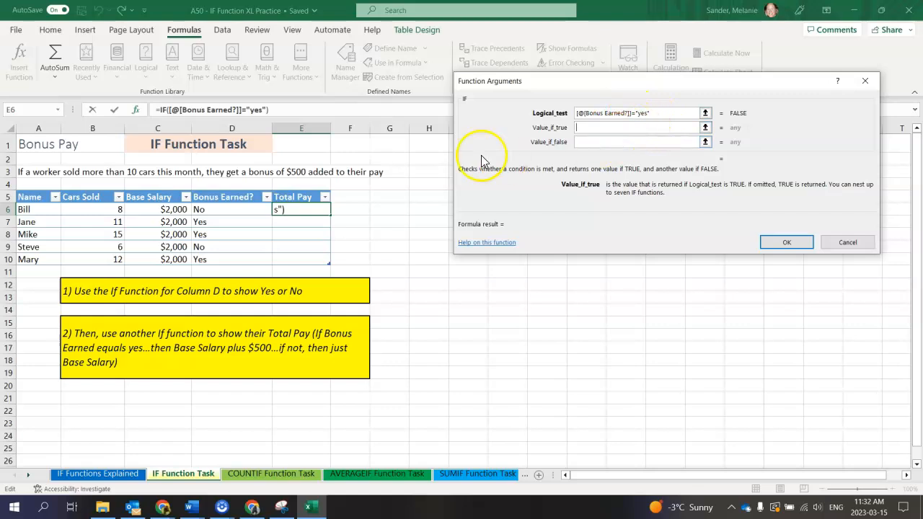
Make the Total Pay function return Base Salary plus 500 if true and Base Salary if false, and complete the formula
{"action": "left_click", "coordinate": [176, 209]}
{"action": "type", "text": "+500"}
{"action": "left_click", "coordinate": [593, 143]}
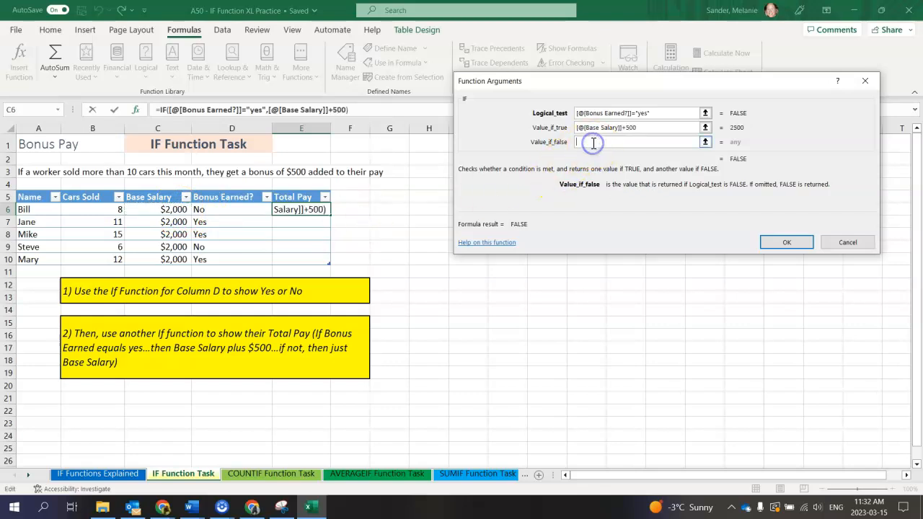
{"action": "left_click", "coordinate": [173, 210]}
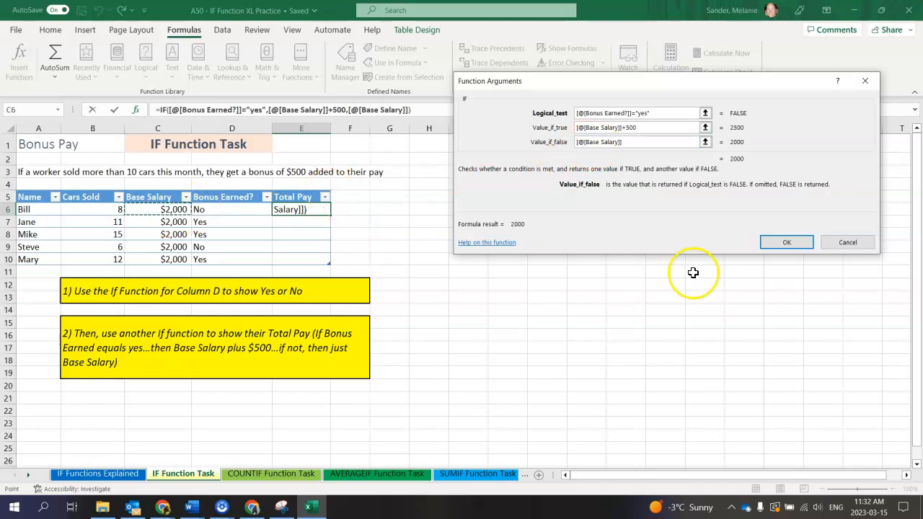
{"action": "left_click", "coordinate": [790, 241]}
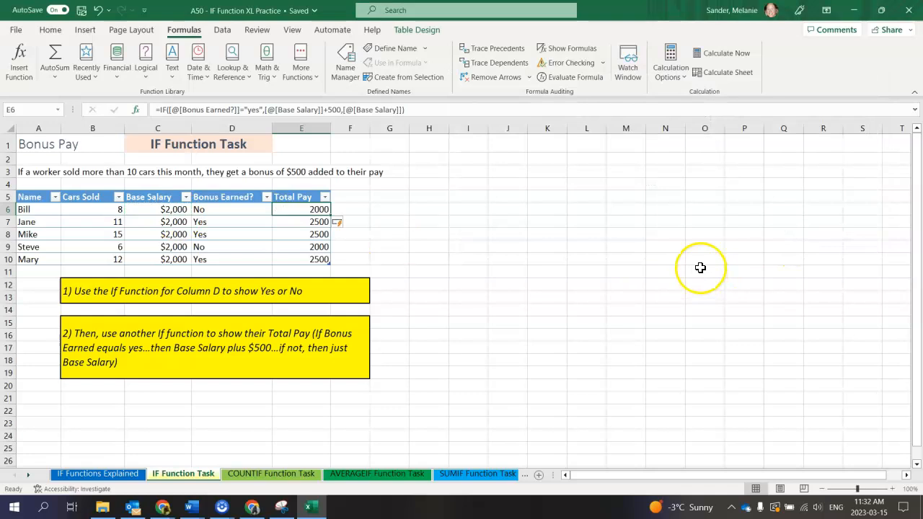
Check the Total Pay results of the remaining workers against their Bonus Earned? values
{"action": "left_click", "coordinate": [316, 223]}
{"action": "left_click", "coordinate": [310, 235]}
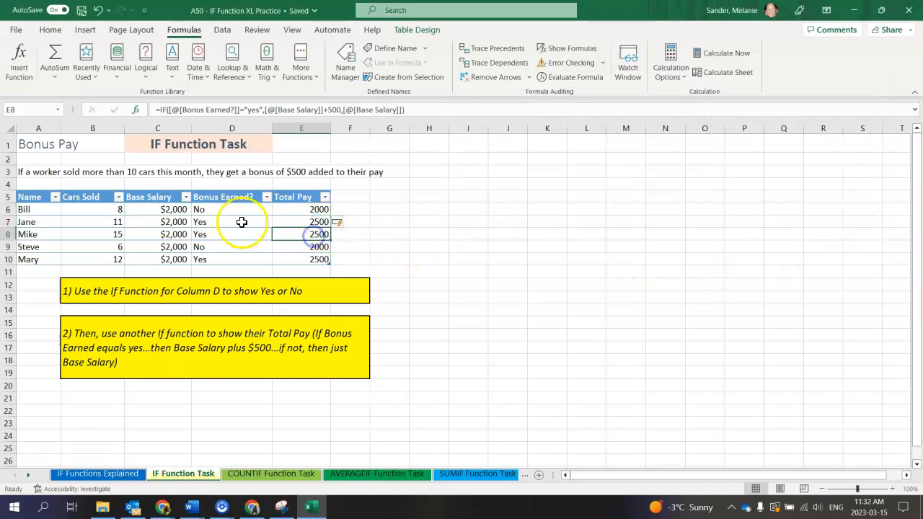
{"action": "left_click", "coordinate": [317, 246]}
{"action": "left_click", "coordinate": [310, 259]}
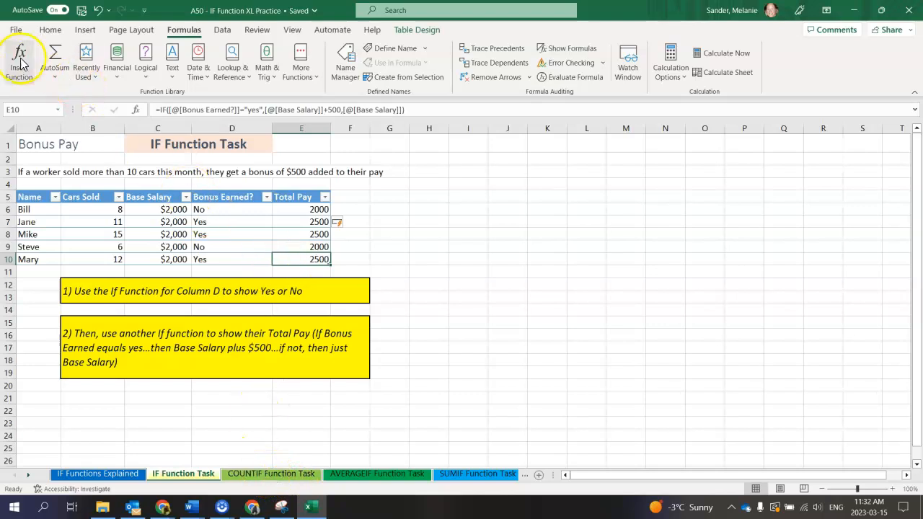
Insert a COUNTIF function in cell E8 of the COUNTIF Function Task sheet
{"action": "left_click", "coordinate": [245, 474]}
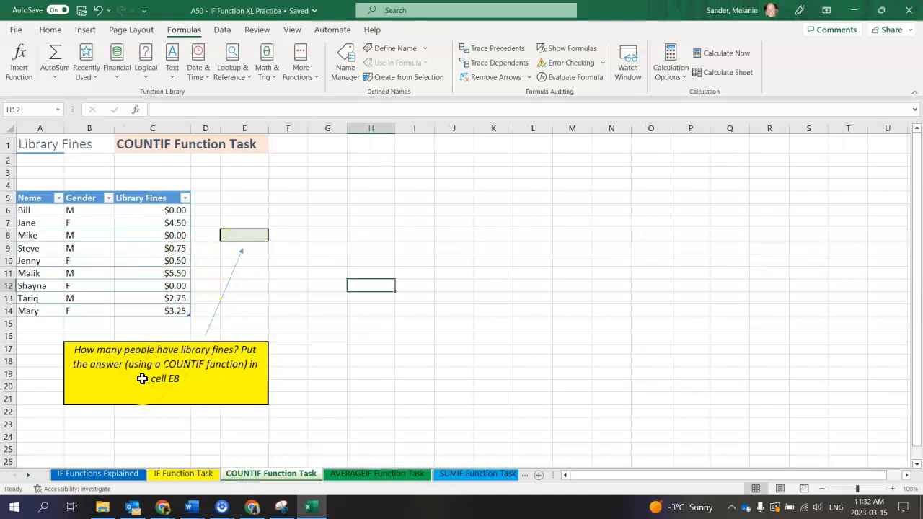
{"action": "left_click", "coordinate": [247, 236]}
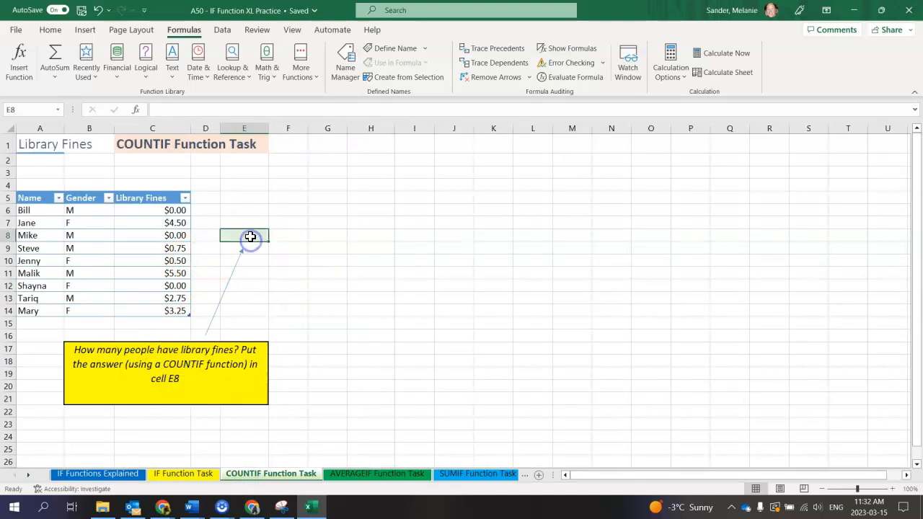
{"action": "left_click", "coordinate": [20, 59]}
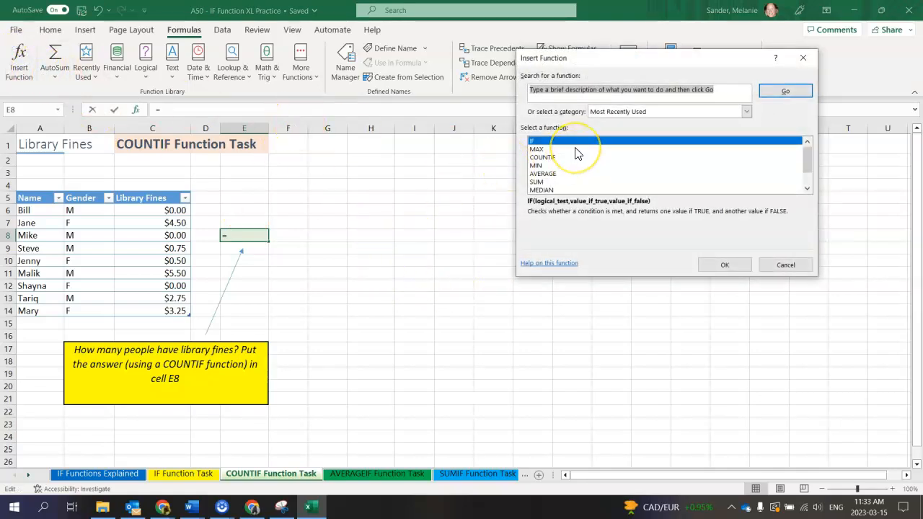
{"action": "type", "text": "countif"}
{"action": "key", "text": "Return"}
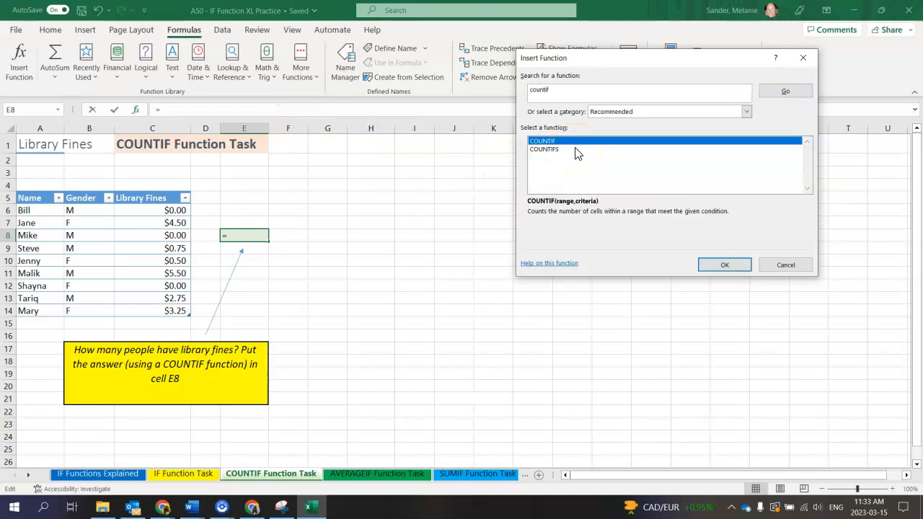
{"action": "left_click", "coordinate": [724, 265]}
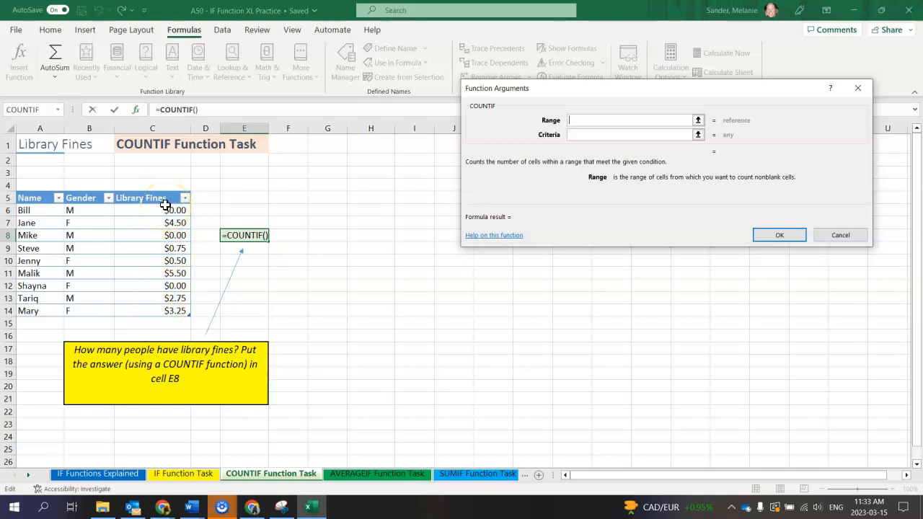
Set the COUNTIF range to the Library Fines column and the criteria to >0, and complete the formula
{"action": "left_click_drag", "start_coordinate": [160, 210], "coordinate": [180, 298]}
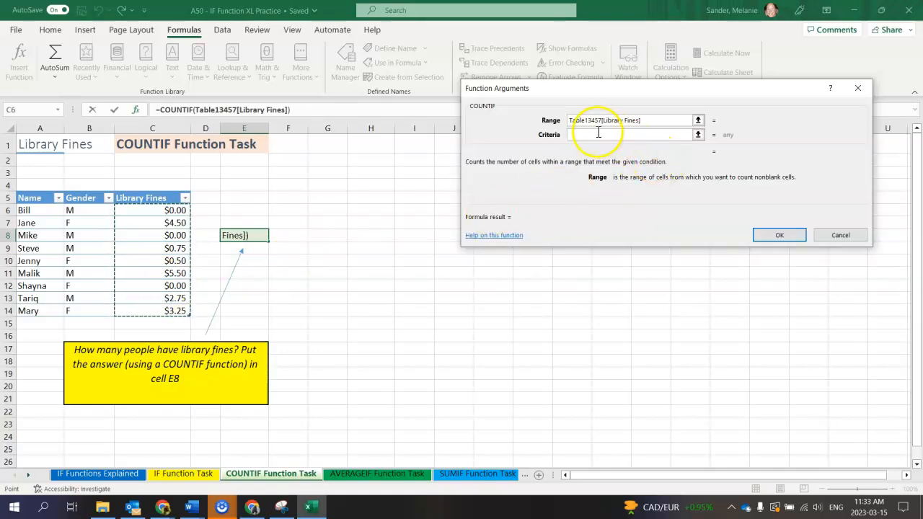
{"action": "left_click", "coordinate": [598, 134]}
{"action": "left_click", "coordinate": [606, 139]}
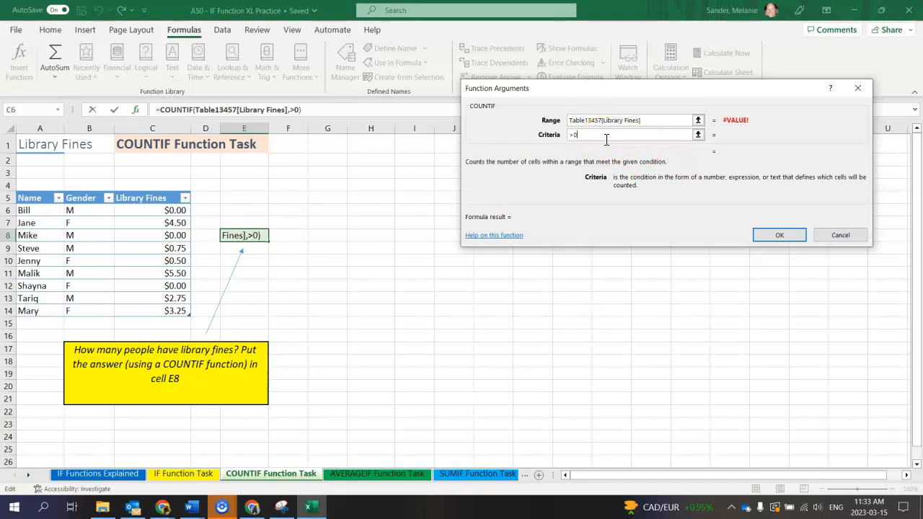
{"action": "left_click", "coordinate": [668, 171]}
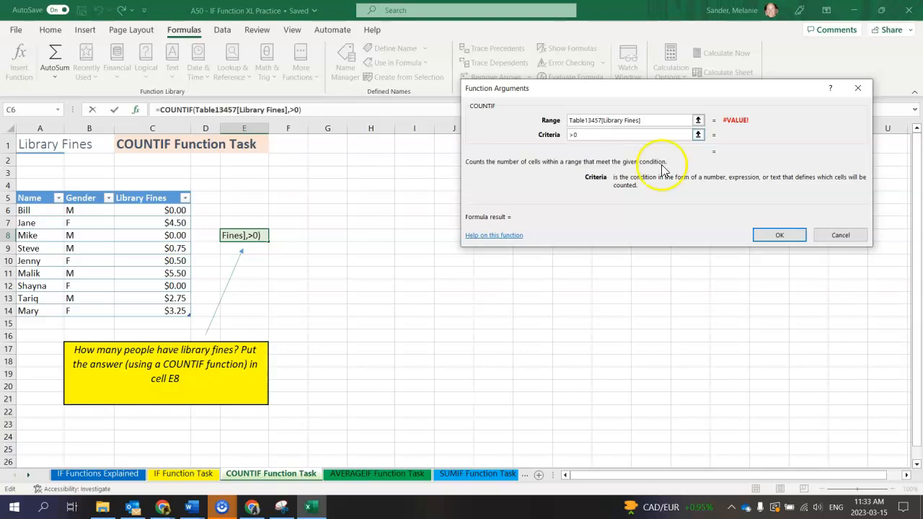
{"action": "left_click", "coordinate": [791, 240]}
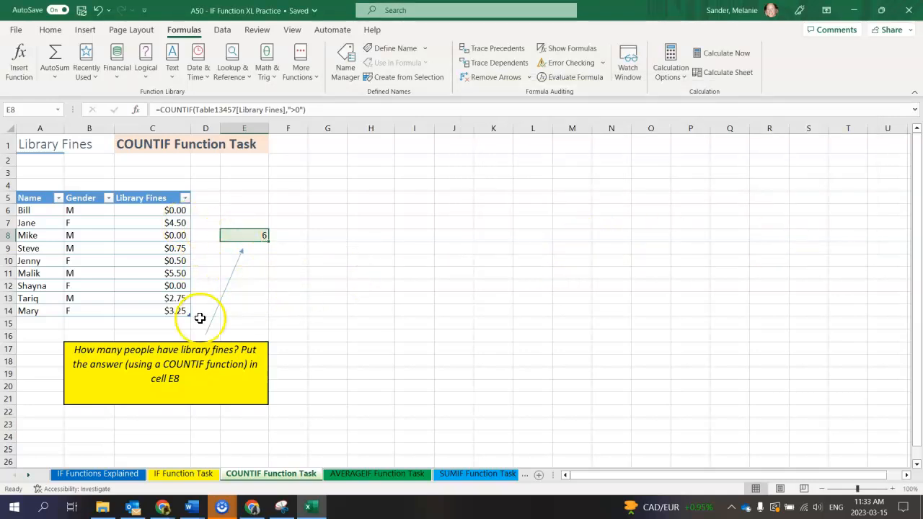
Check the COUNTIF result by going through each library fine above zero in the table
{"action": "left_click", "coordinate": [173, 223]}
{"action": "left_click", "coordinate": [173, 248]}
{"action": "left_click", "coordinate": [175, 262]}
{"action": "left_click", "coordinate": [176, 273]}
{"action": "left_click", "coordinate": [176, 298]}
{"action": "left_click", "coordinate": [177, 311]}
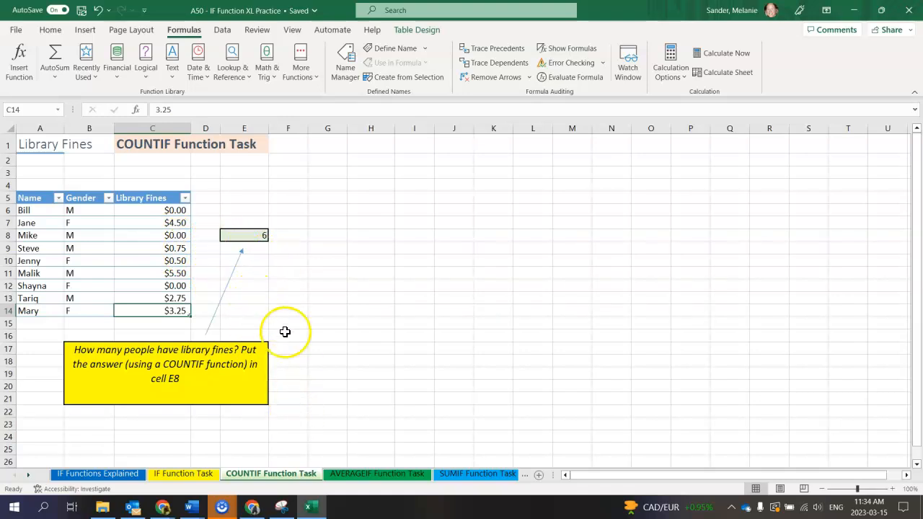
Insert an AVERAGEIF function in cell D8 of the AVERAGEIF Function Task sheet
{"action": "left_click", "coordinate": [351, 474]}
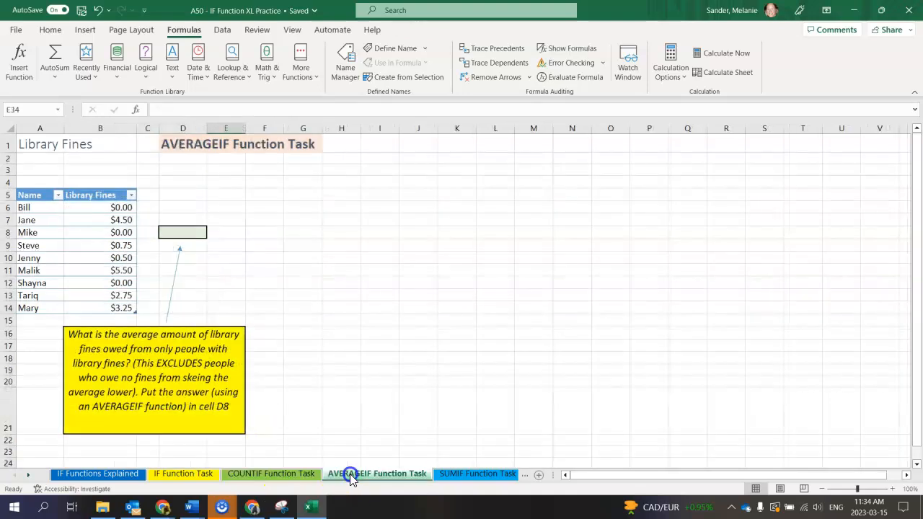
{"action": "left_click", "coordinate": [189, 232]}
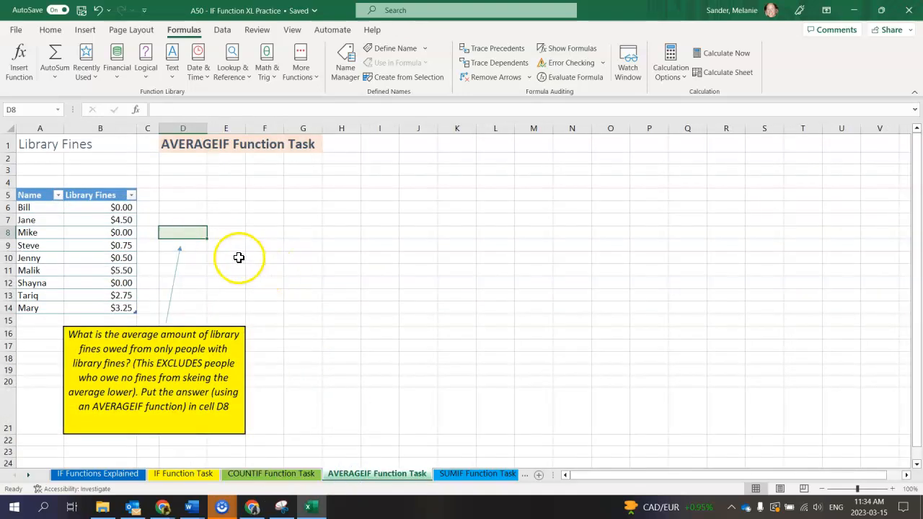
{"action": "type", "text": "="}
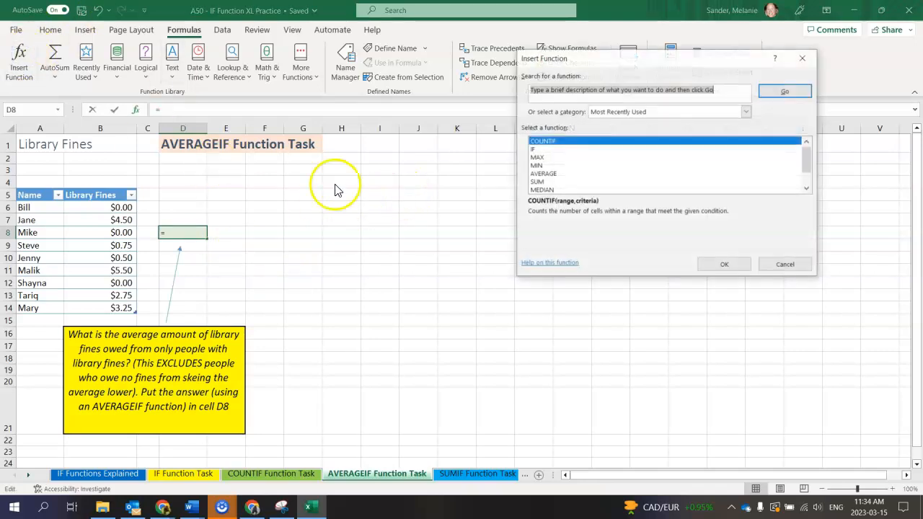
{"action": "type", "text": "aver"}
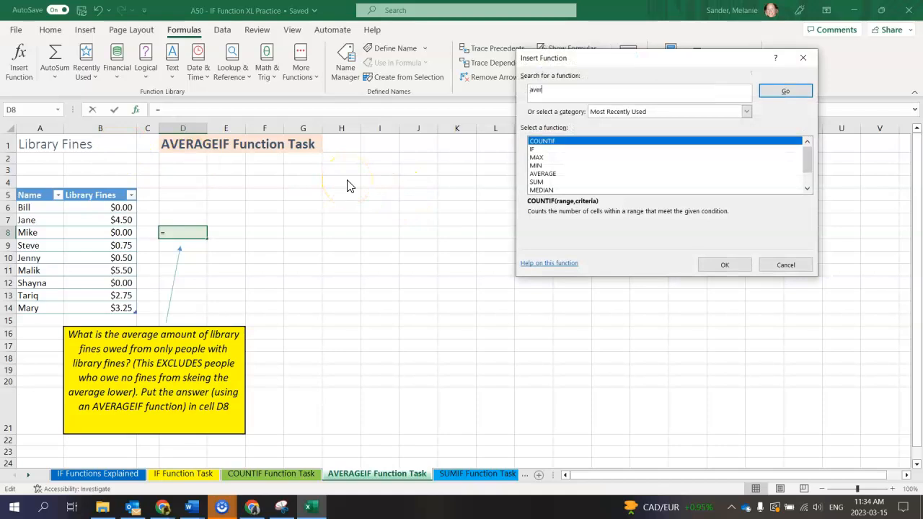
{"action": "type", "text": "age"}
{"action": "key", "text": "Return"}
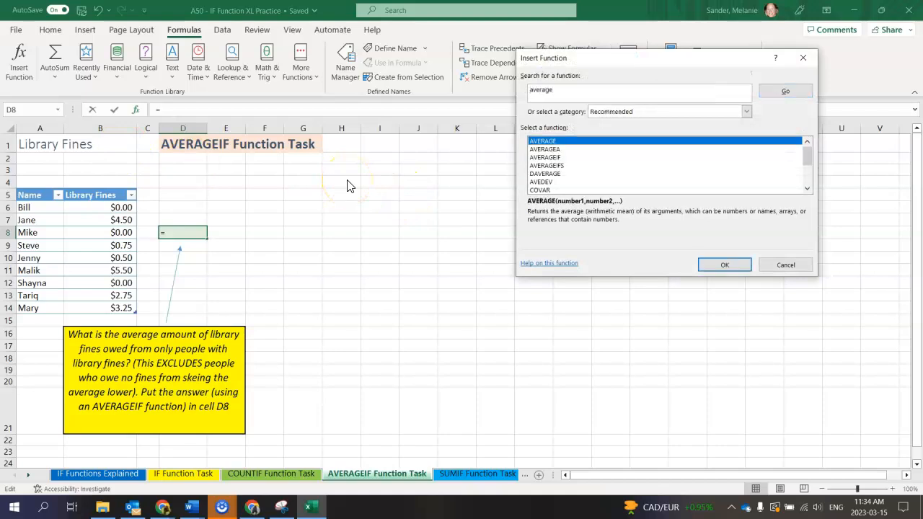
{"action": "left_click", "coordinate": [546, 157]}
{"action": "left_click", "coordinate": [713, 264]}
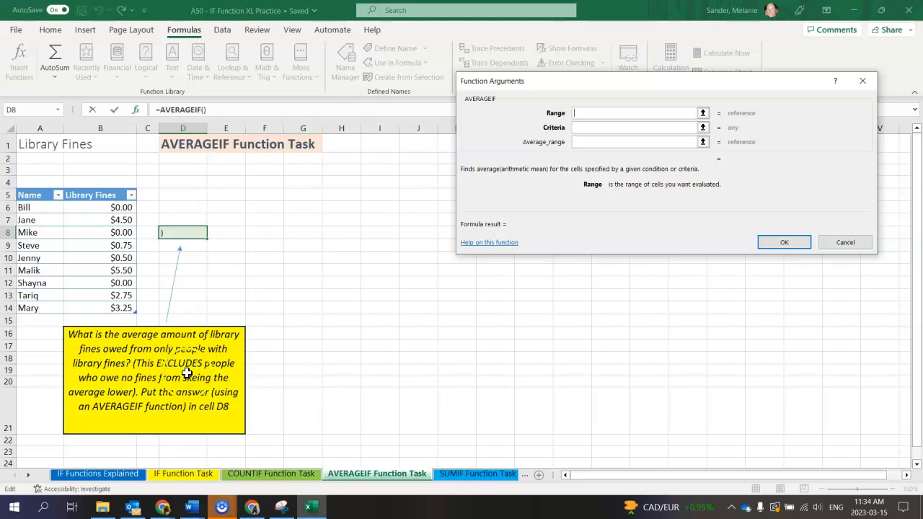
Complete the AVERAGEIF formula with the Library Fines column as range and >0 as criteria, and give the result the Accounting number format
{"action": "left_click_drag", "start_coordinate": [115, 209], "coordinate": [108, 306]}
{"action": "left_click", "coordinate": [581, 129]}
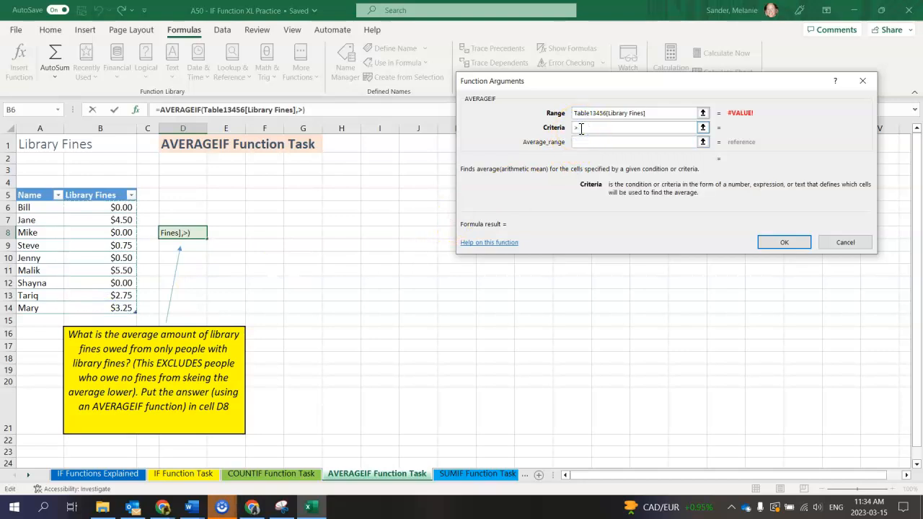
{"action": "type", "text": ">0"}
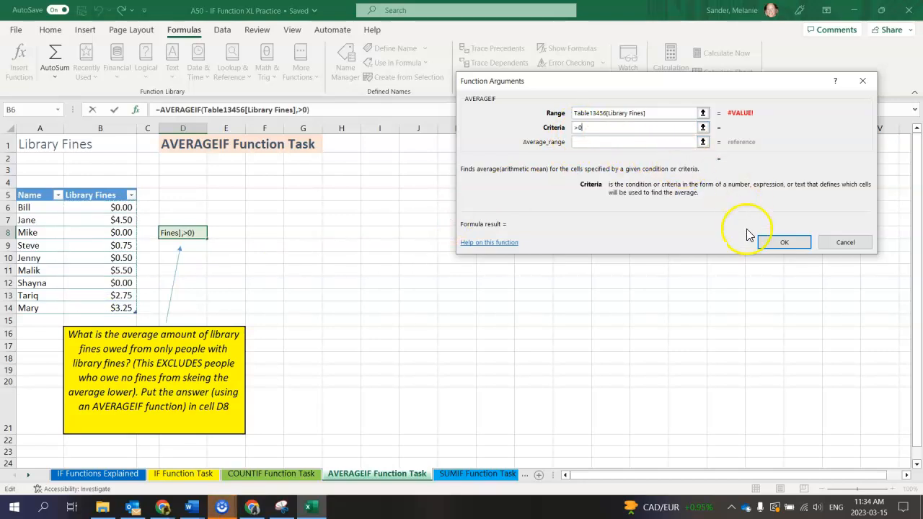
{"action": "left_click", "coordinate": [782, 244]}
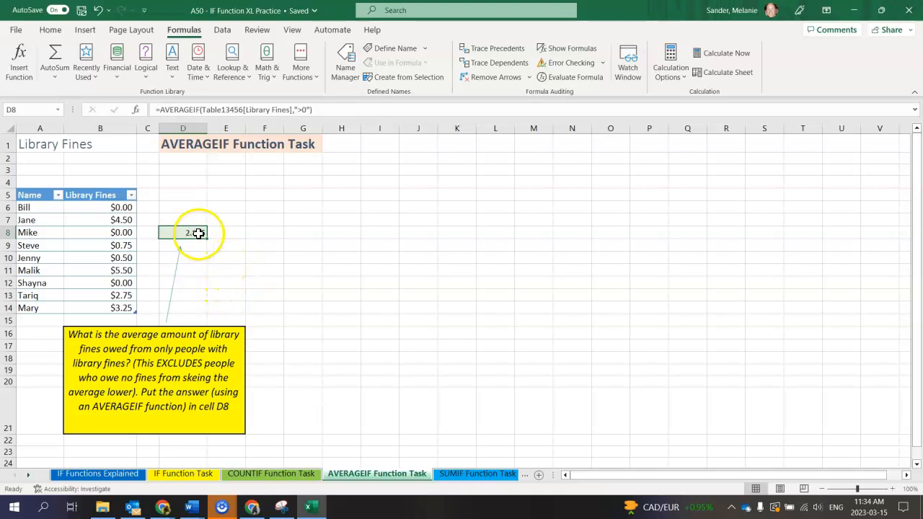
{"action": "left_click", "coordinate": [51, 29]}
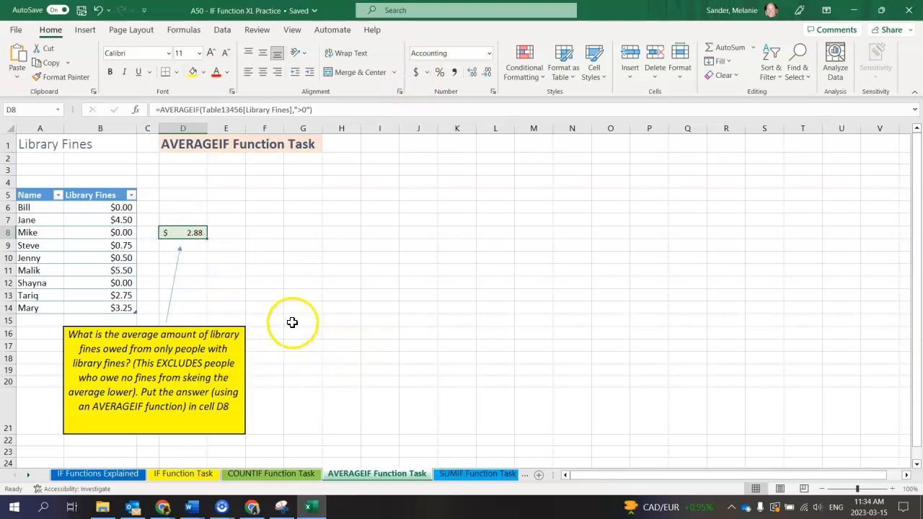
Insert a SUMIF function in cell E8 of the SUMIF Function Task sheet
{"action": "left_click", "coordinate": [457, 476]}
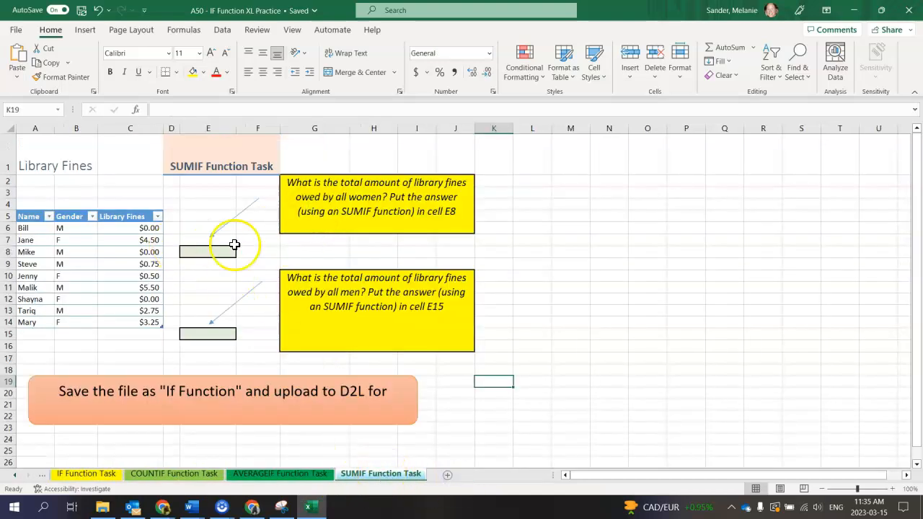
{"action": "left_click", "coordinate": [223, 251]}
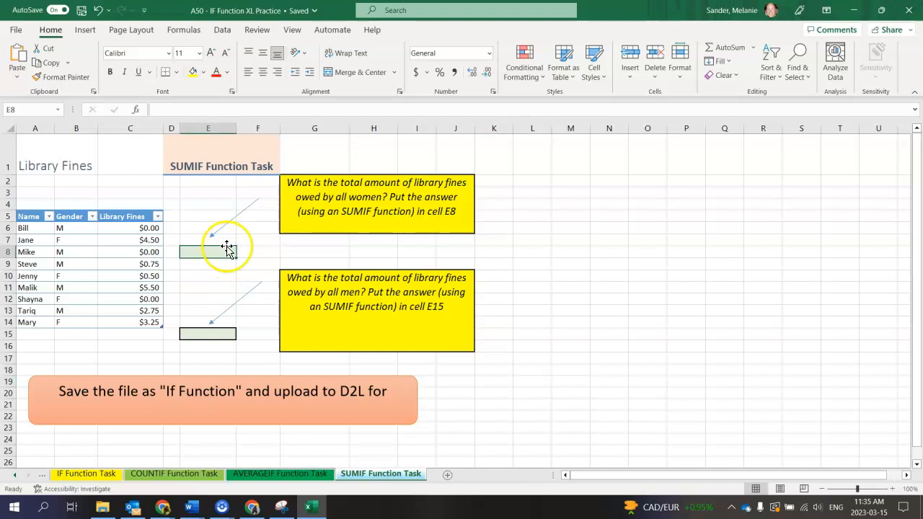
{"action": "left_click", "coordinate": [199, 30]}
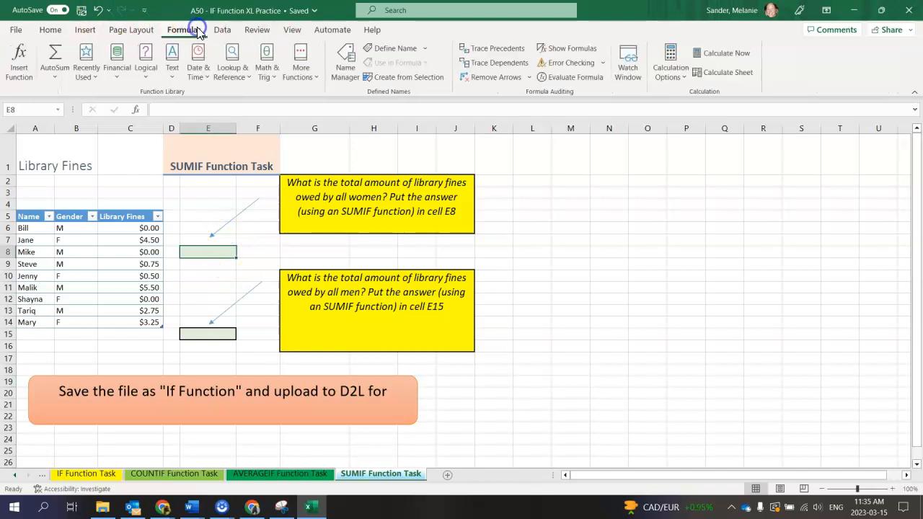
{"action": "left_click", "coordinate": [21, 63]}
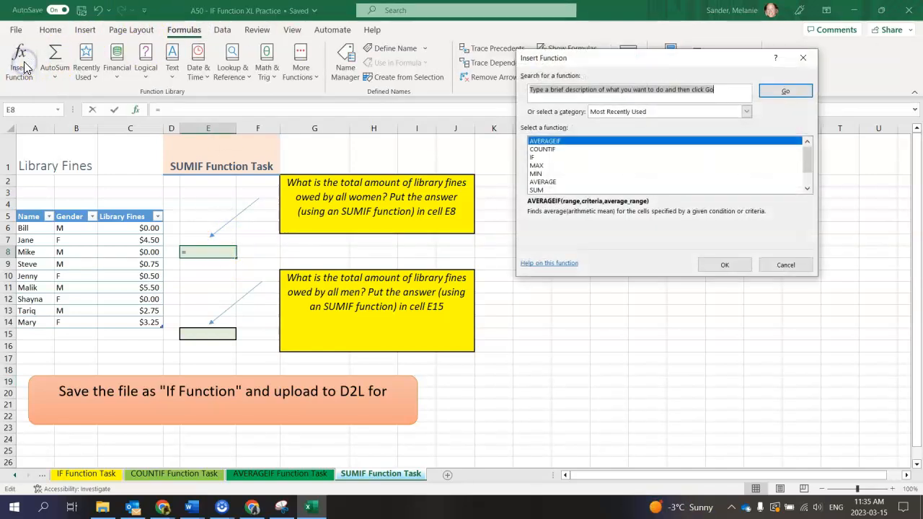
{"action": "type", "text": "sumif"}
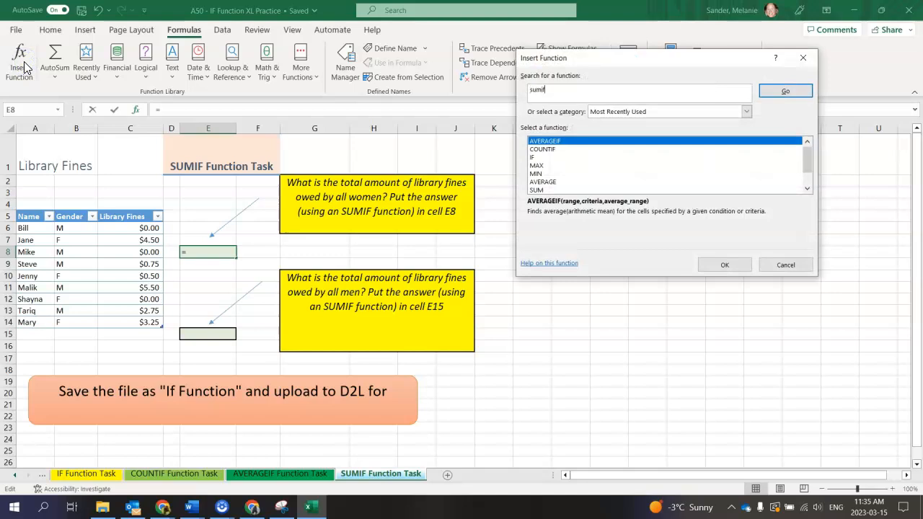
{"action": "key", "text": "Return"}
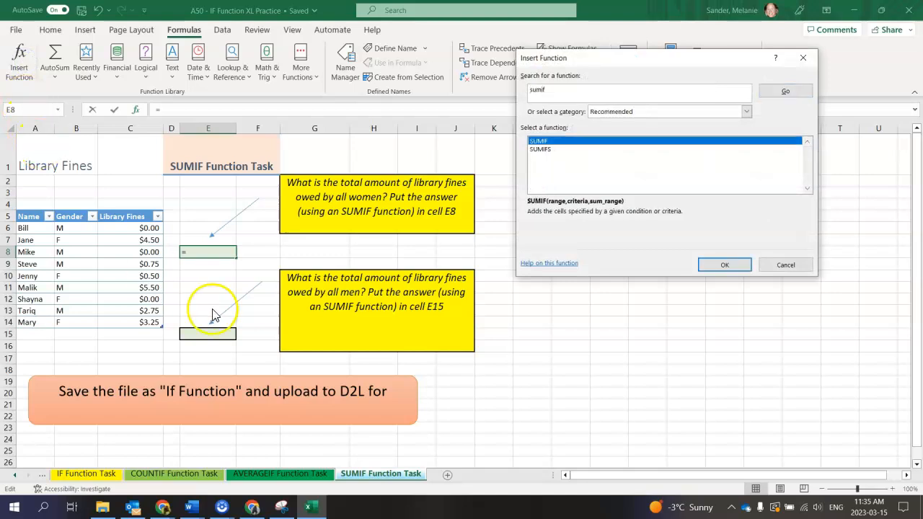
{"action": "left_click", "coordinate": [721, 265]}
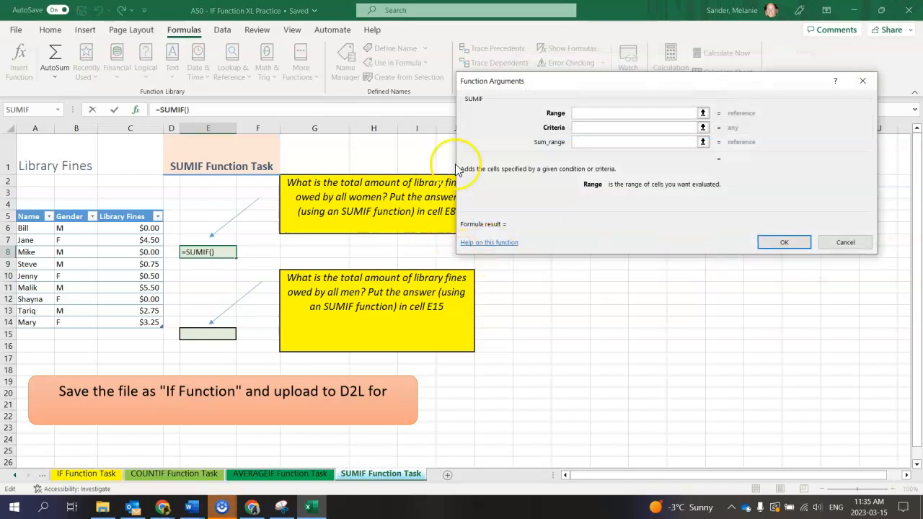
{"action": "left_click_drag", "start_coordinate": [507, 82], "coordinate": [551, 86]}
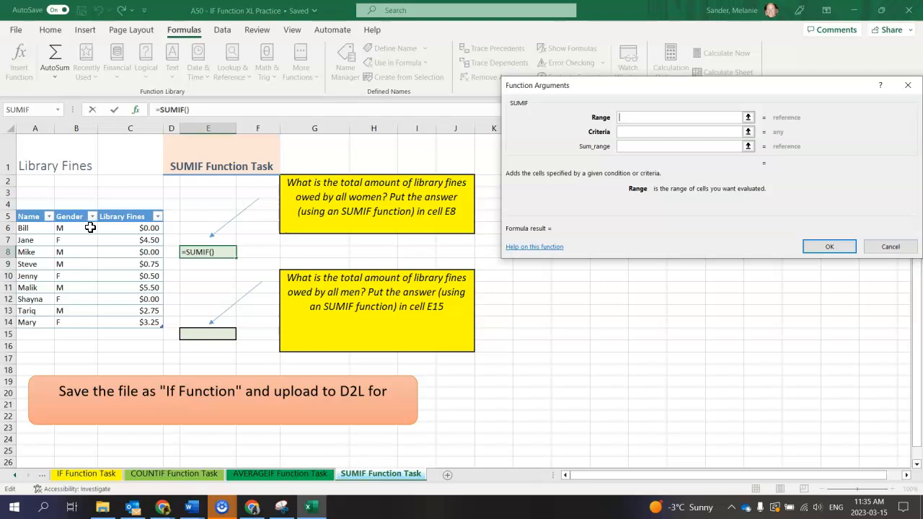
{"action": "left_click_drag", "start_coordinate": [121, 228], "coordinate": [124, 318]}
{"action": "left_click", "coordinate": [637, 130]}
{"action": "left_click", "coordinate": [634, 130]}
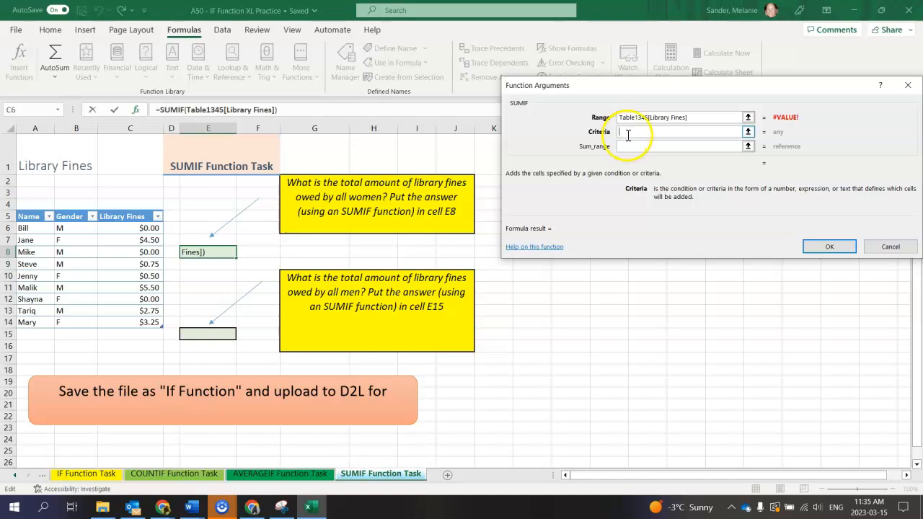
{"action": "left_click_drag", "start_coordinate": [76, 228], "coordinate": [71, 321]}
{"action": "type", "text": "="}
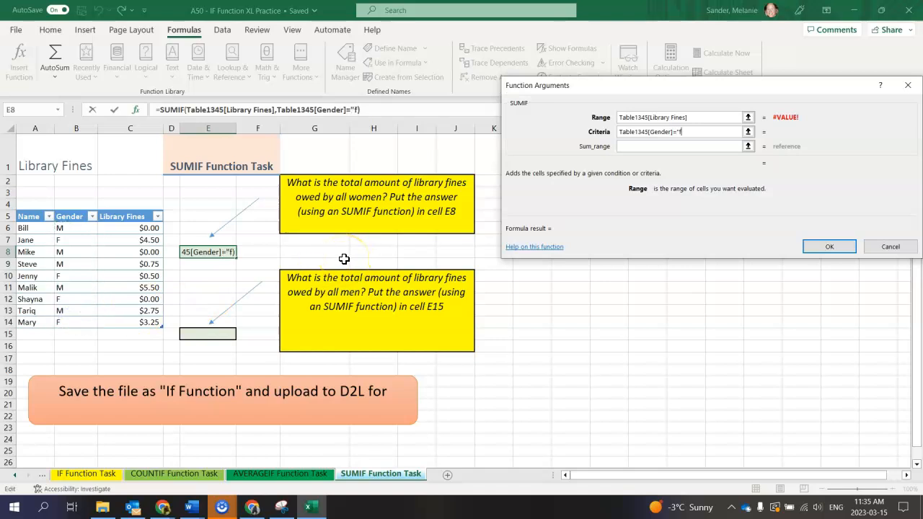
{"action": "left_click", "coordinate": [831, 246]}
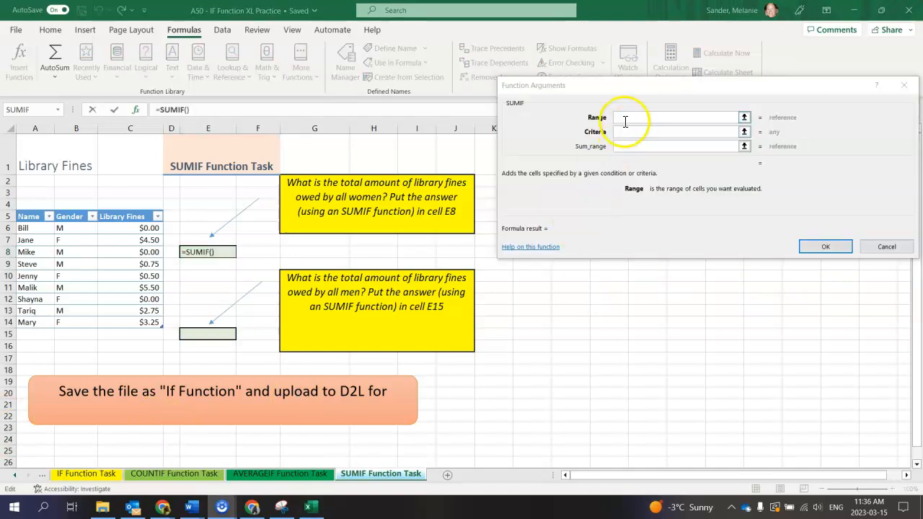
Complete the SUMIF formula in E8 with the Gender column as range, "f" as criteria and the Library Fines column as sum range
{"action": "left_click", "coordinate": [625, 117]}
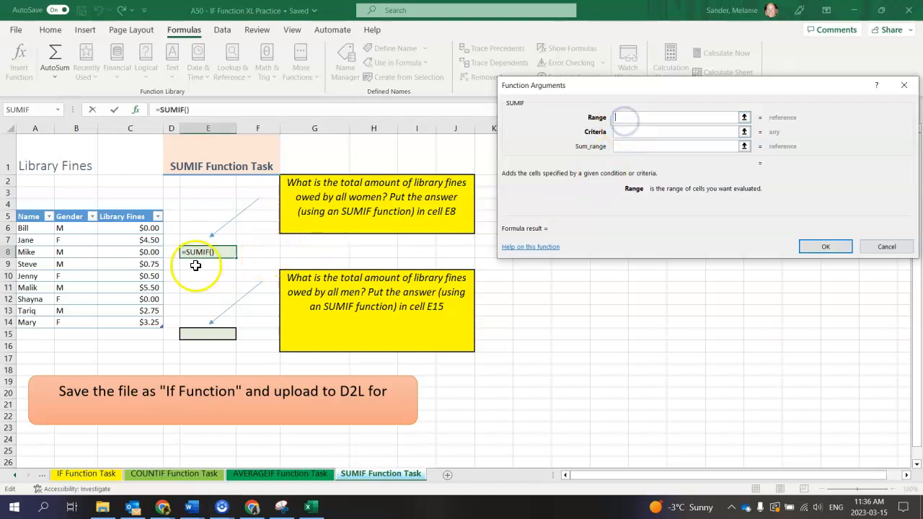
{"action": "left_click_drag", "start_coordinate": [66, 228], "coordinate": [70, 322]}
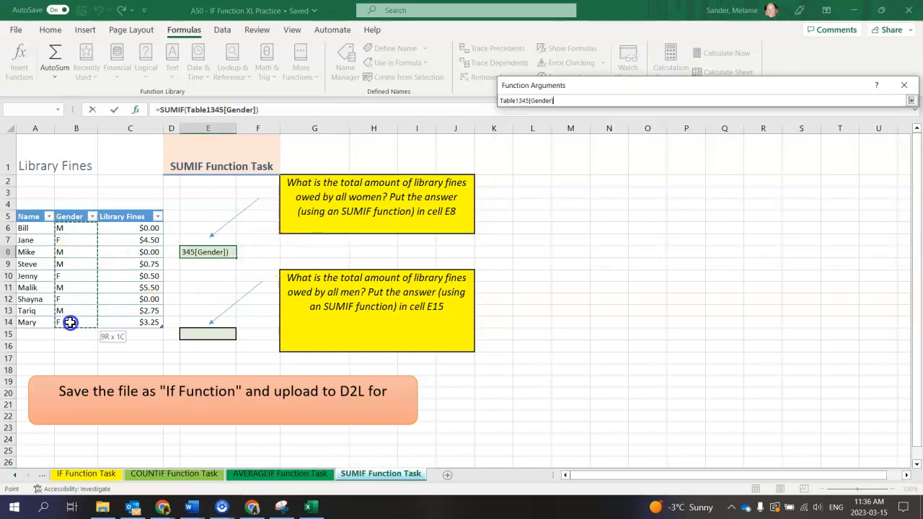
{"action": "left_click", "coordinate": [628, 132]}
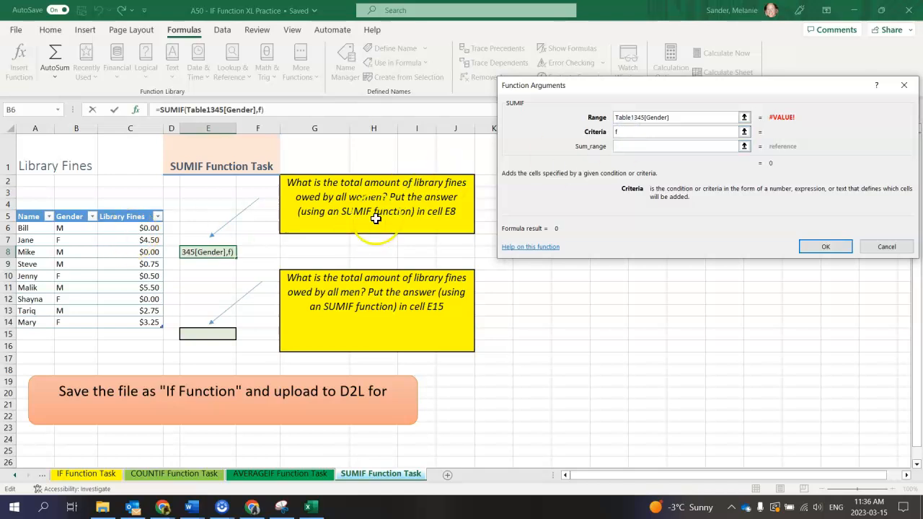
{"action": "left_click", "coordinate": [627, 147]}
{"action": "left_click_drag", "start_coordinate": [140, 228], "coordinate": [112, 320]}
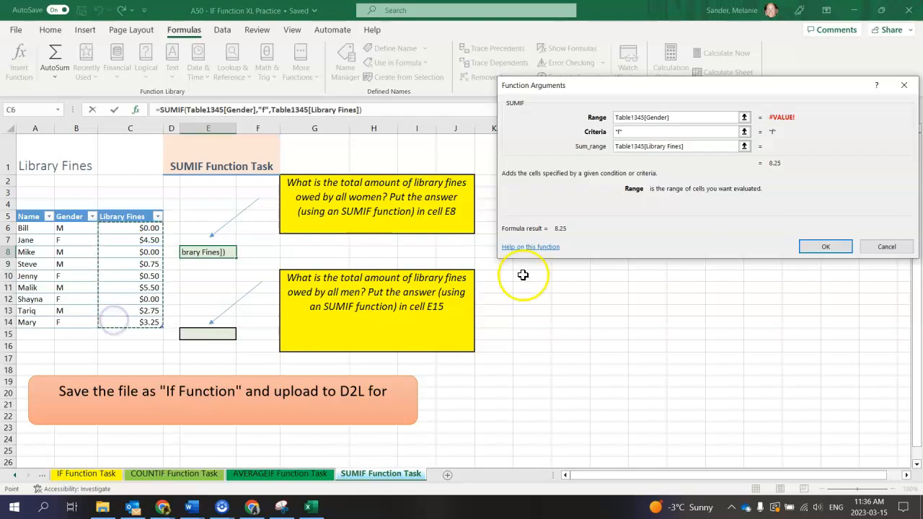
{"action": "left_click", "coordinate": [815, 247]}
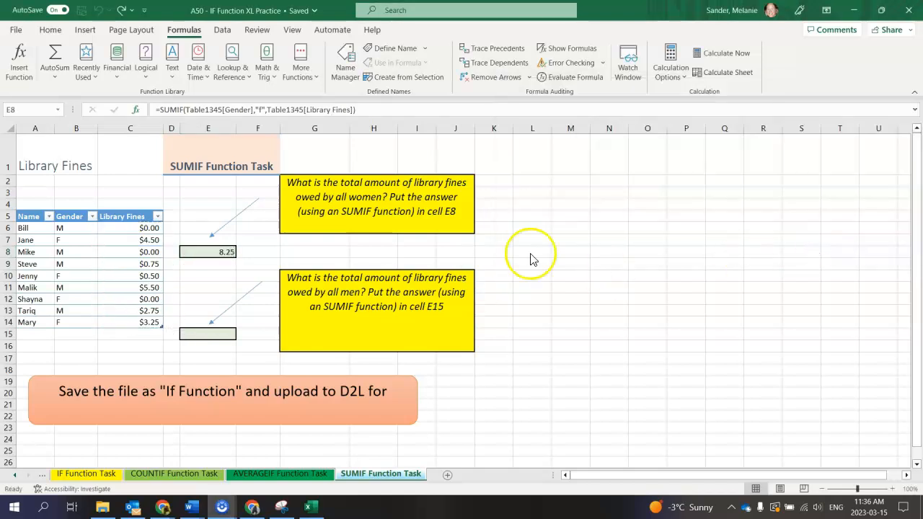
Insert a SUMIF function in cell E15 for the men's total library fines
{"action": "left_click", "coordinate": [219, 338]}
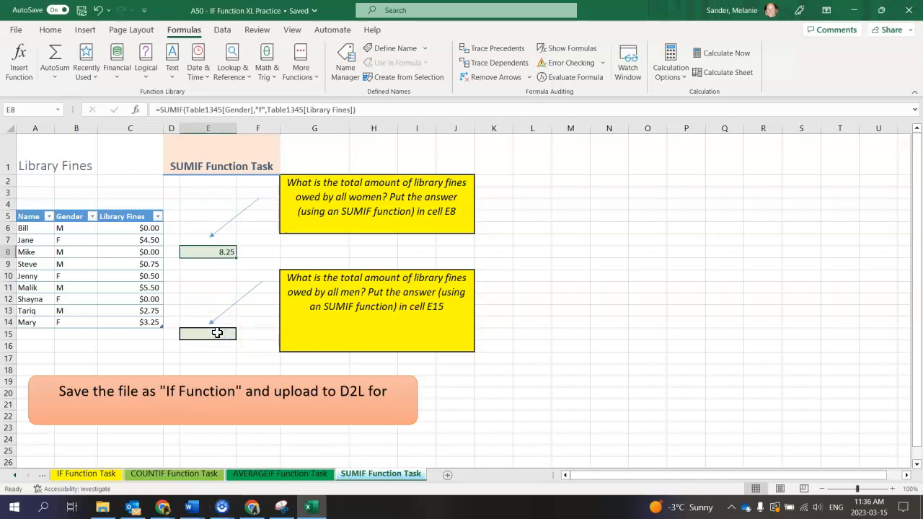
{"action": "left_click", "coordinate": [217, 332]}
{"action": "left_click", "coordinate": [20, 58]}
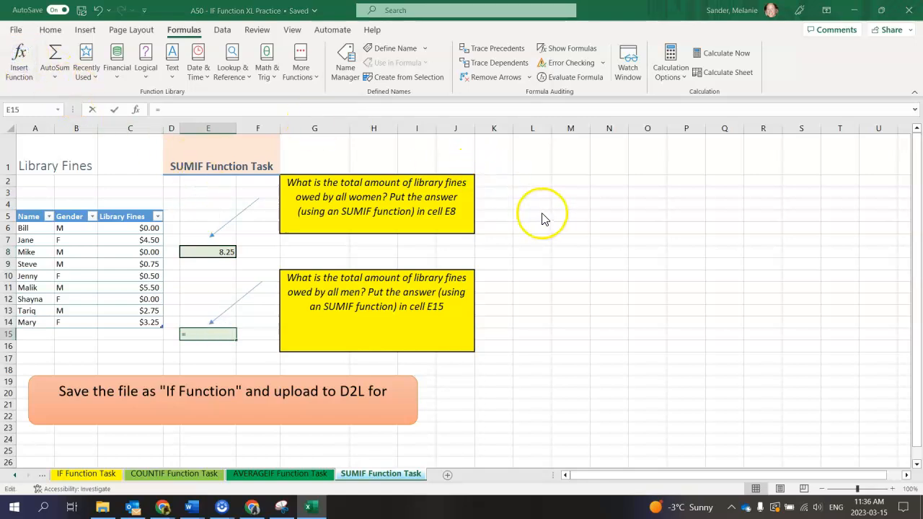
{"action": "left_click", "coordinate": [781, 271]}
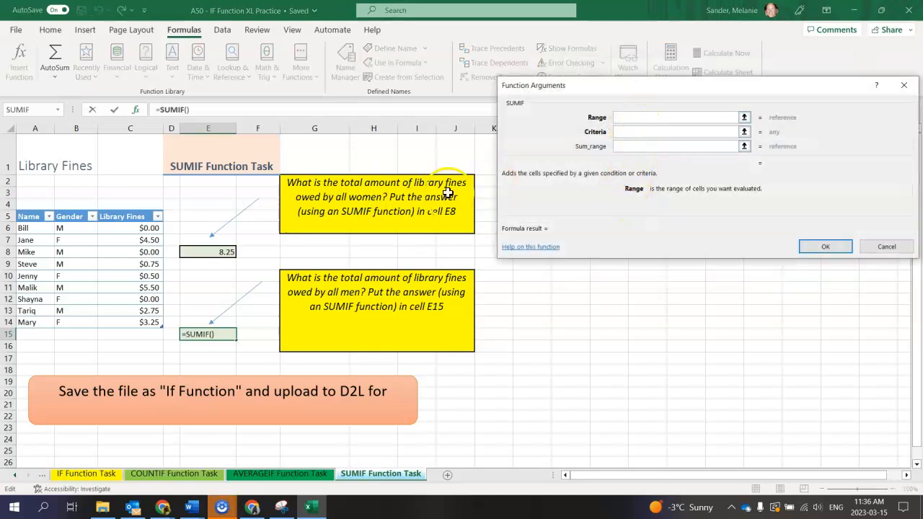
Complete the SUMIF formula in E15 with the Gender column as range, "m" as criteria and the Library Fines column as sum range
{"action": "left_click_drag", "start_coordinate": [75, 228], "coordinate": [75, 322]}
{"action": "left_click", "coordinate": [628, 132]}
{"action": "type", "text": "m"}
{"action": "left_click", "coordinate": [626, 146]}
{"action": "left_click", "coordinate": [130, 228]}
{"action": "left_click_drag", "start_coordinate": [131, 228], "coordinate": [132, 321]}
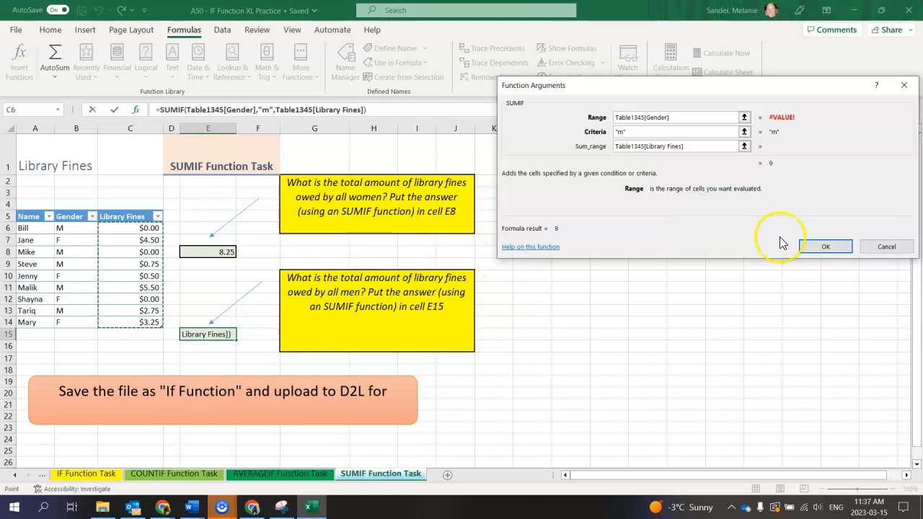
{"action": "left_click", "coordinate": [824, 247]}
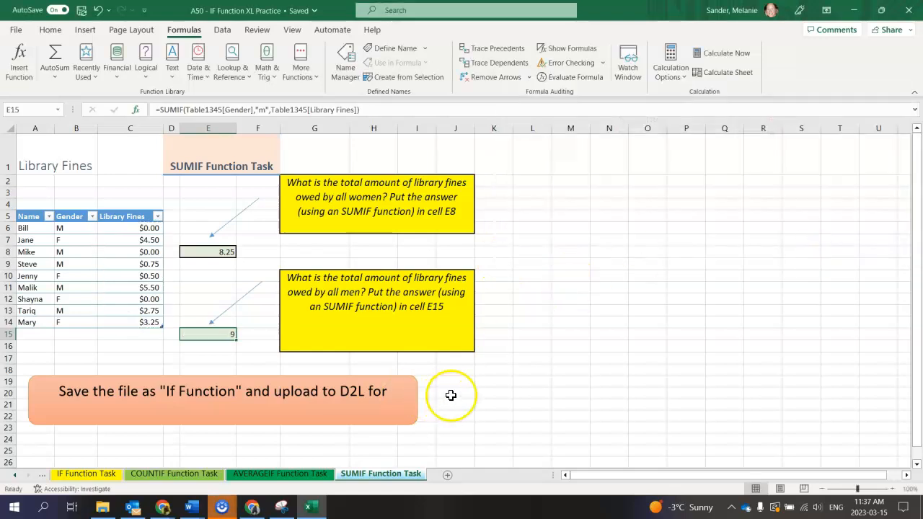